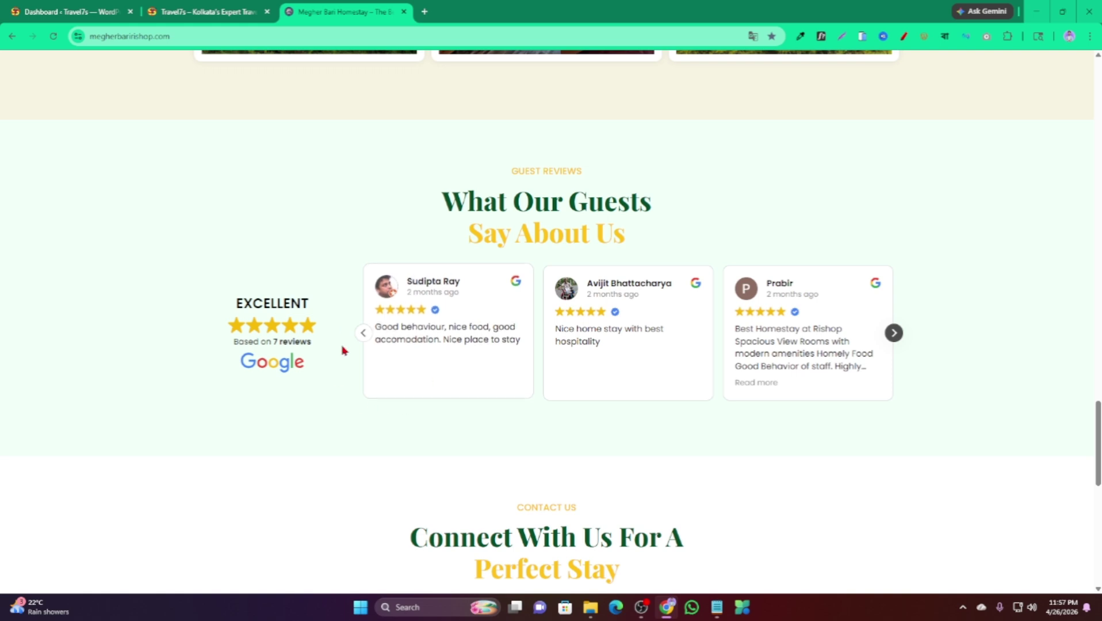
Step: Browse the guest reviews slider on the Megher Bari Homestay page forward and back to see how it works
click(894, 332)
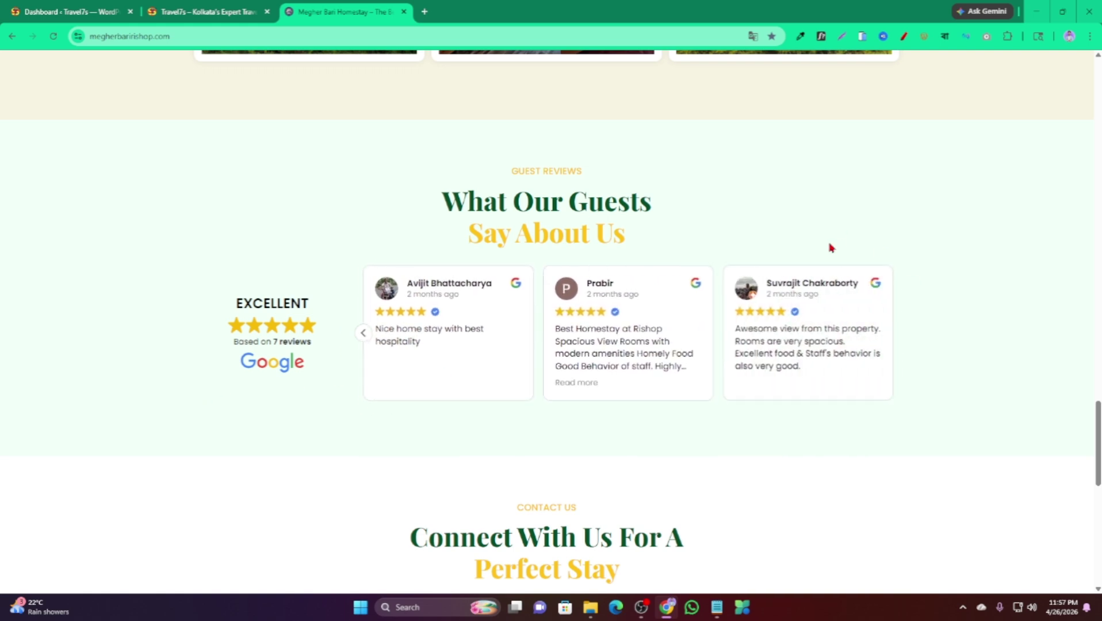
click(363, 332)
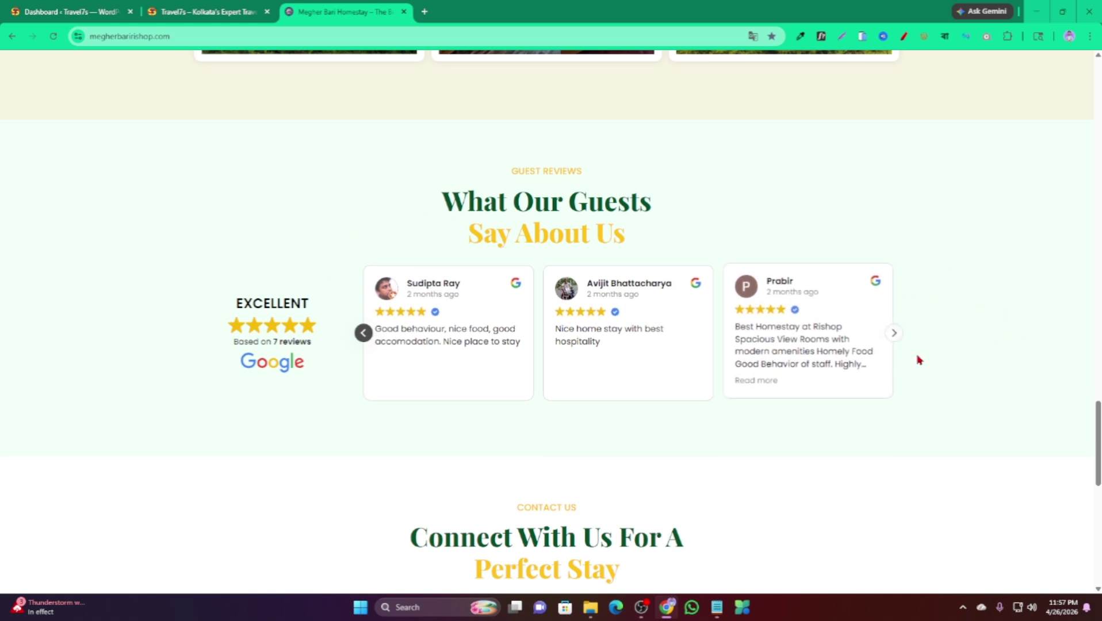
click(894, 332)
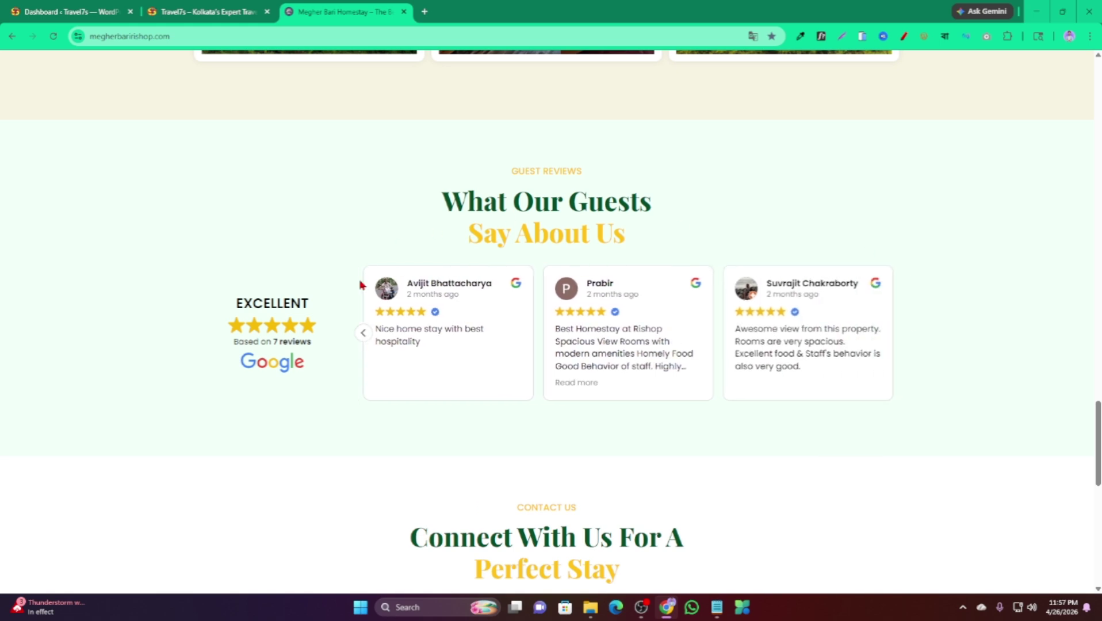
click(363, 334)
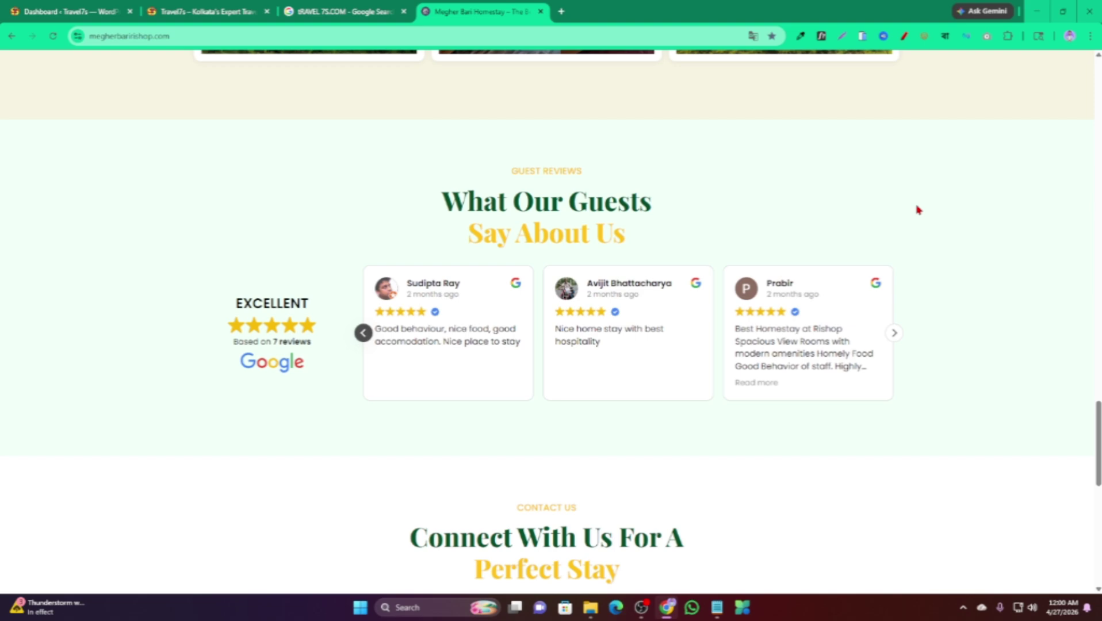
Step: Look through the Travel7s home page down to its domestic packages and check the business's Google search listing
key(ctrl+2)
scroll(750, 249, up, 2)
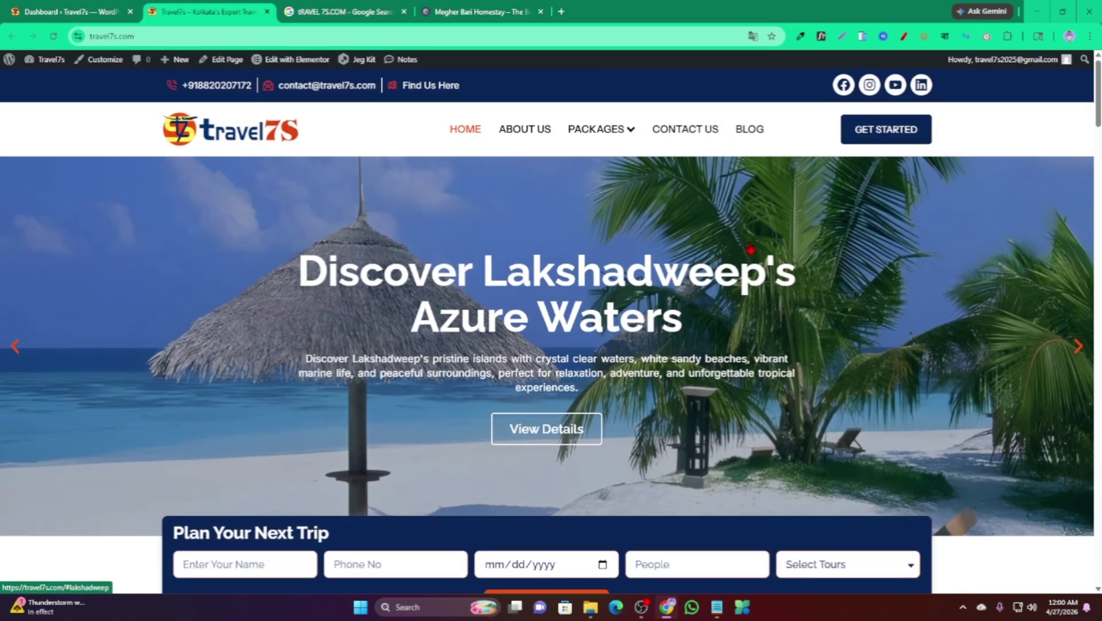
scroll(750, 249, down, 1)
scroll(920, 218, down, 8)
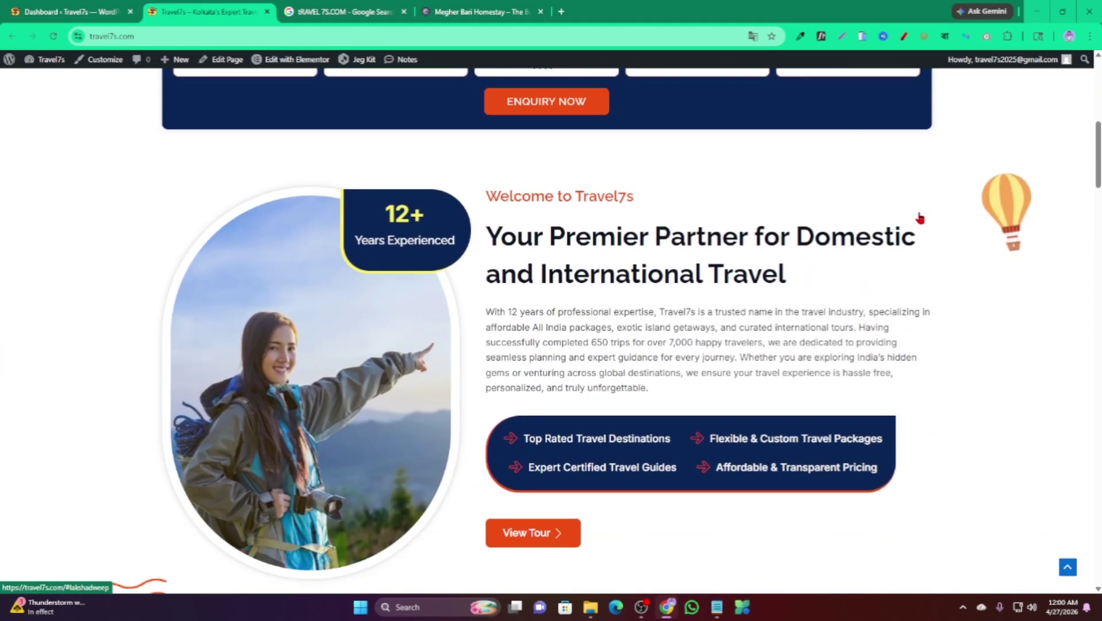
scroll(920, 218, down, 12)
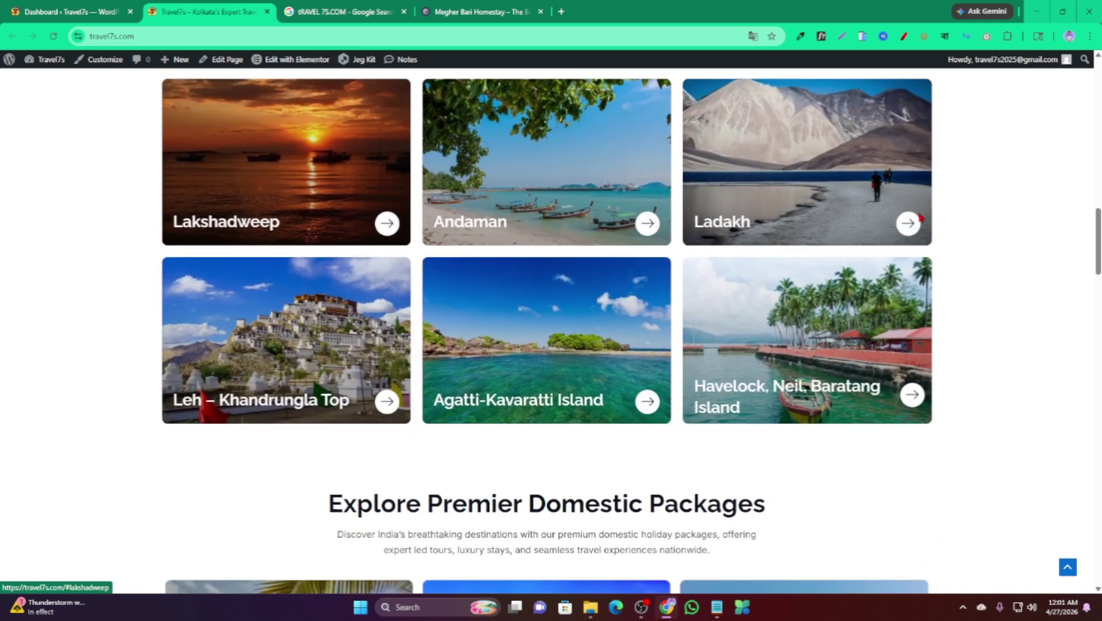
scroll(920, 218, down, 13)
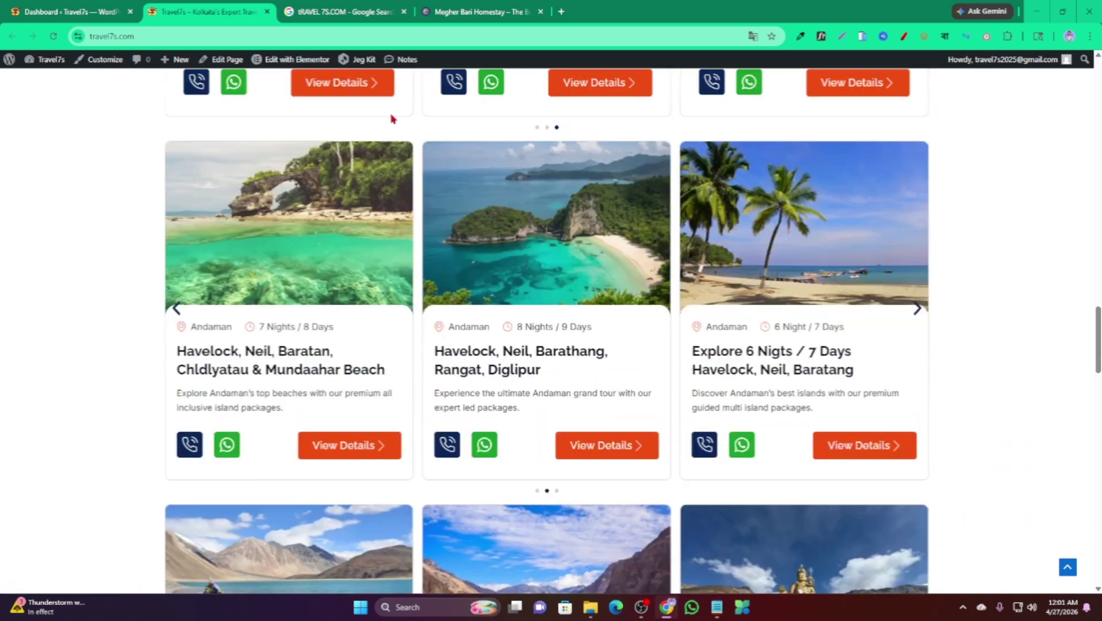
click(311, 8)
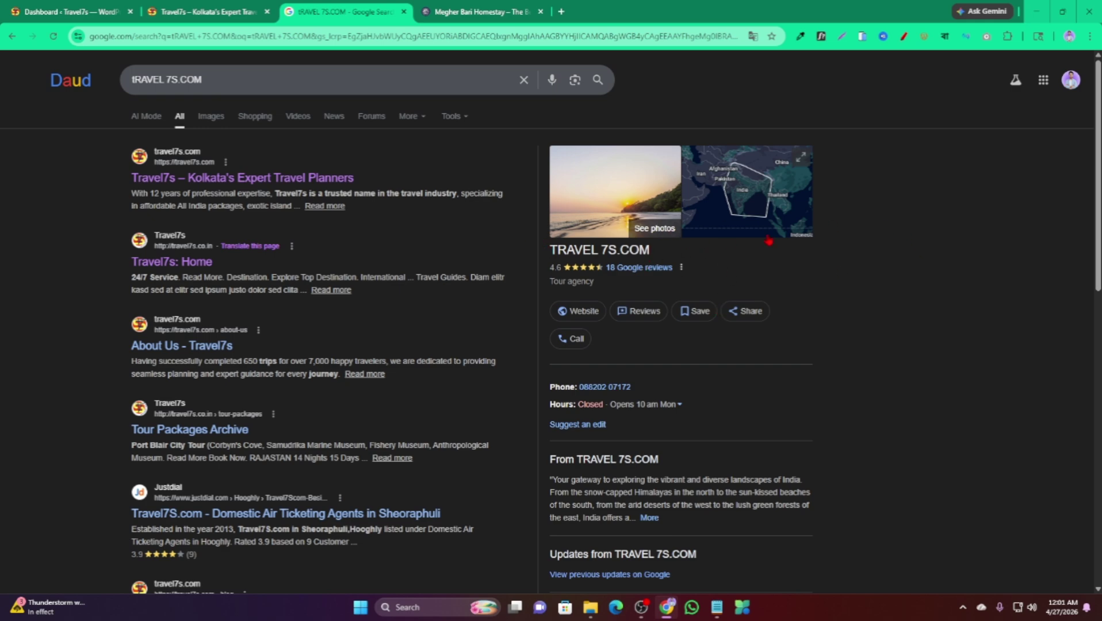
click(196, 7)
scroll(103, 149, up, 15)
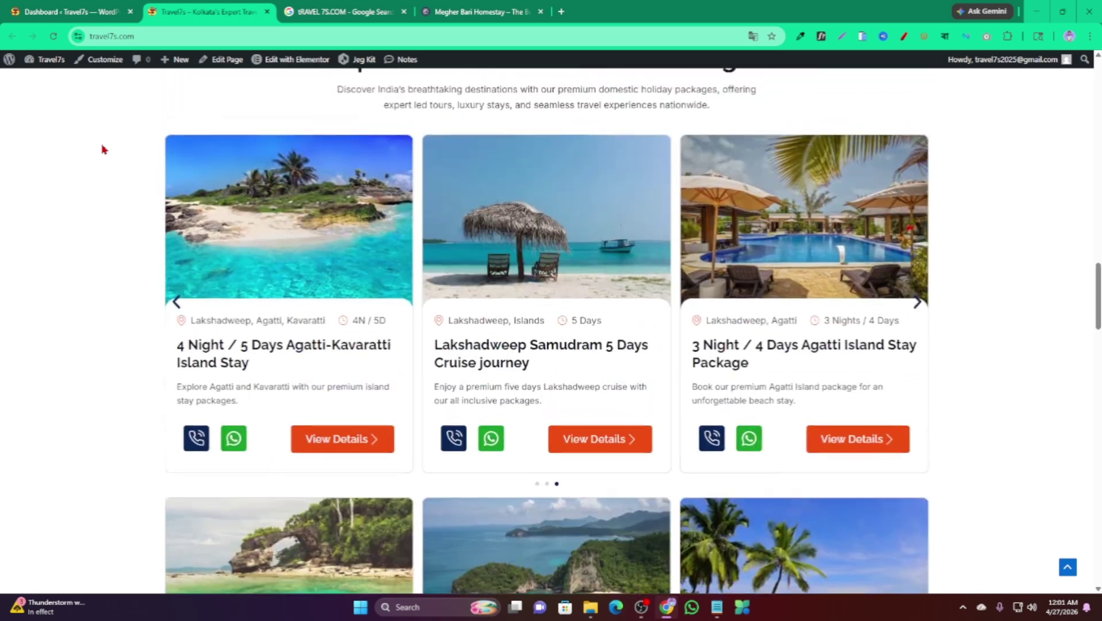
scroll(102, 149, up, 10)
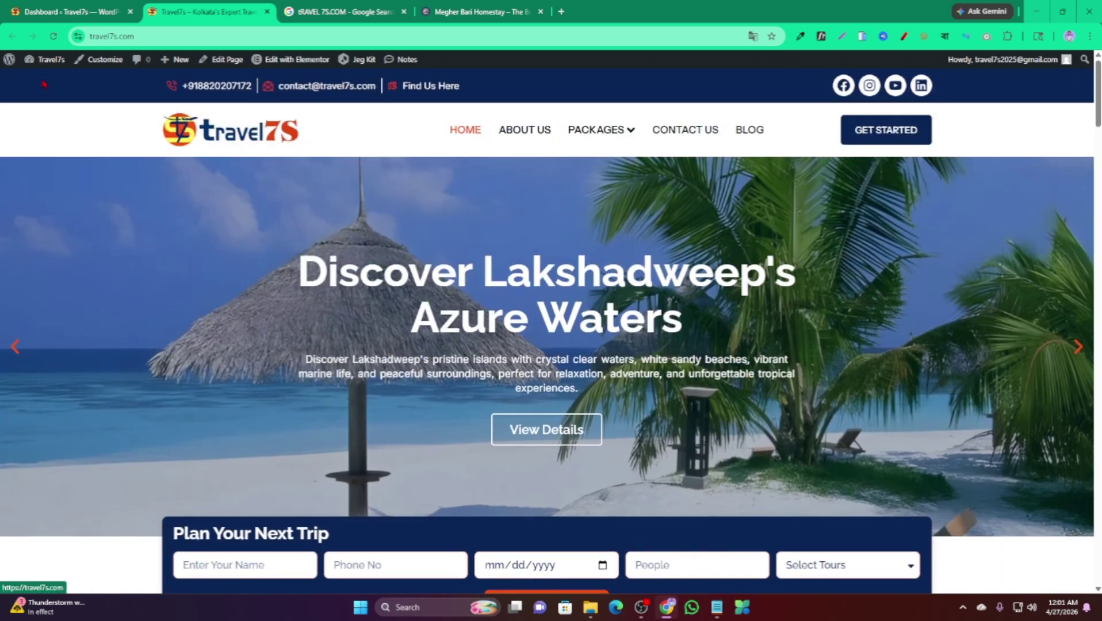
Step: Search for "Google Reviews" among the plugins that can be added to the Travel7s WordPress site
key(ctrl+shift+Tab)
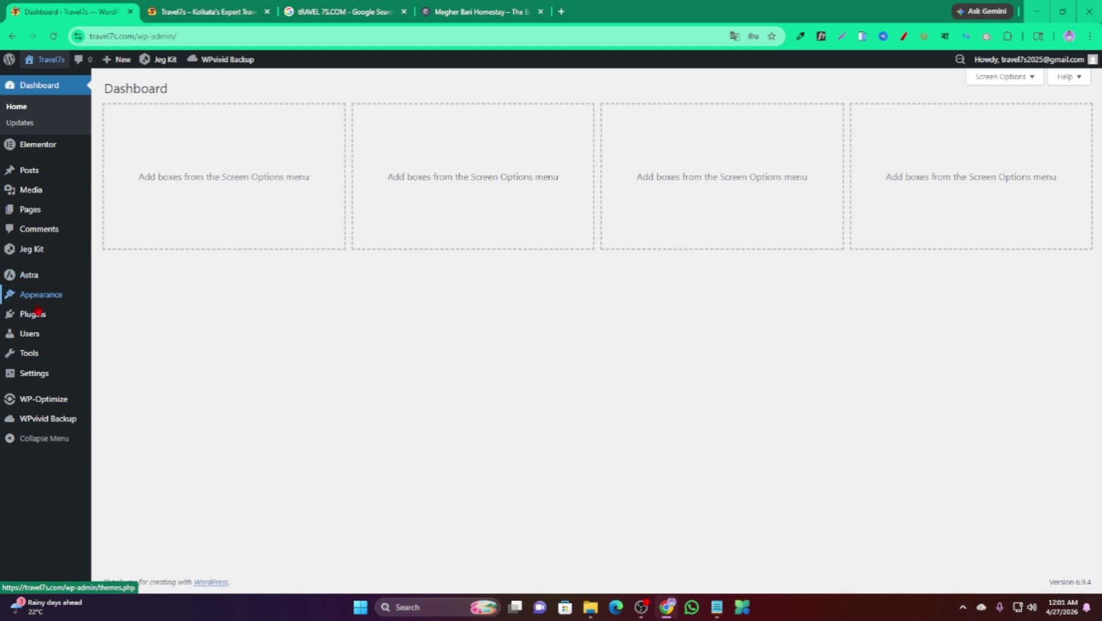
mouse_move(35, 321)
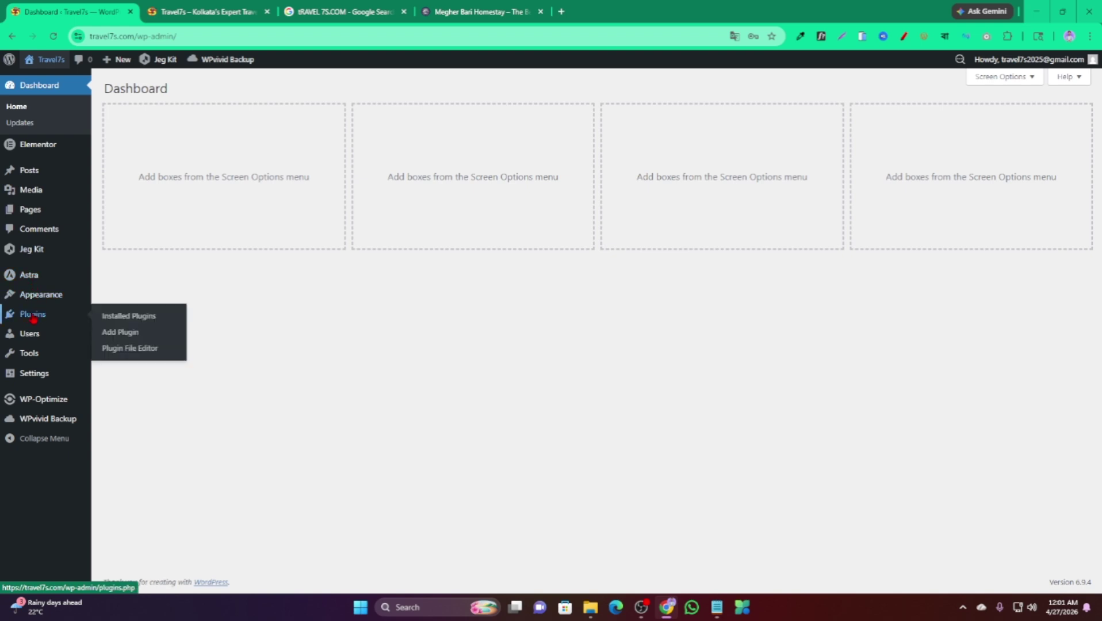
click(35, 320)
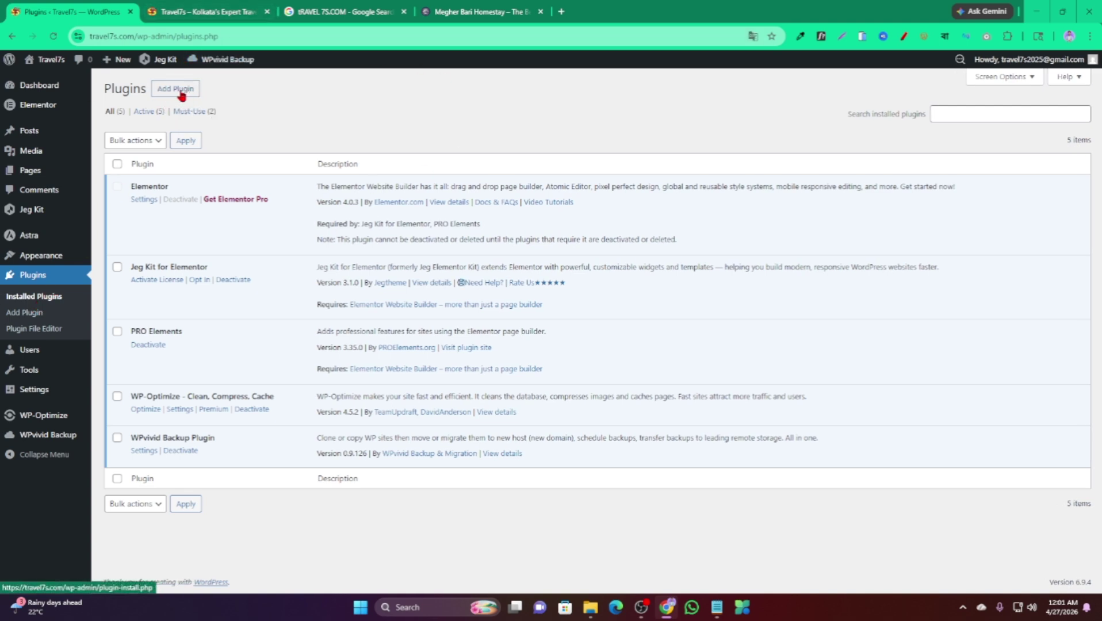
click(182, 92)
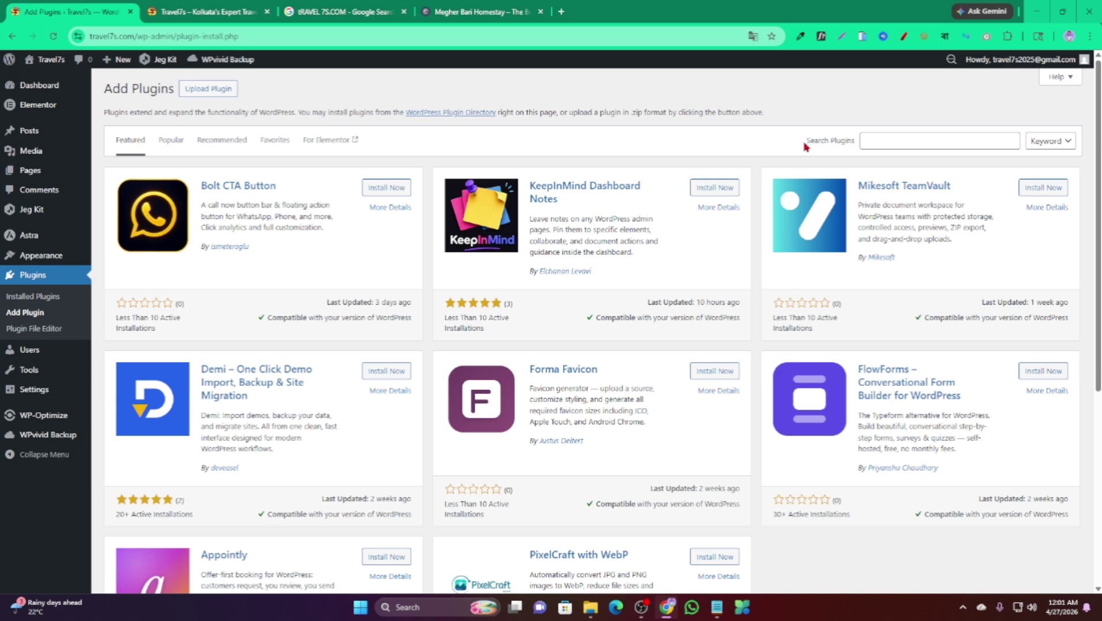
click(884, 140)
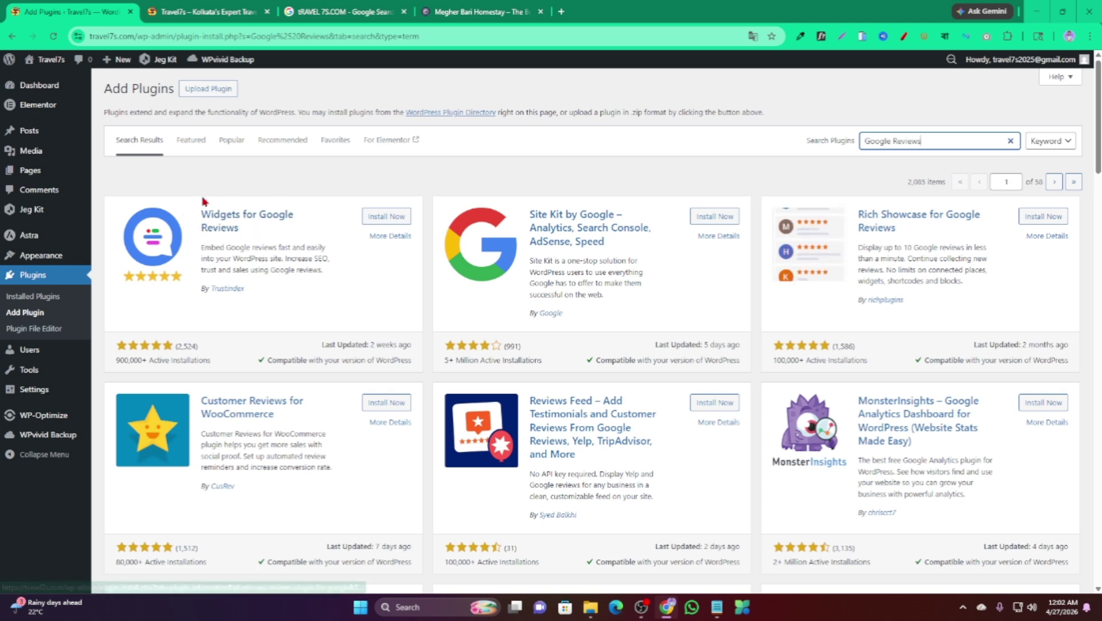
Step: Install and activate the "Widgets for Google Reviews" plugin by Trustindex
click(387, 218)
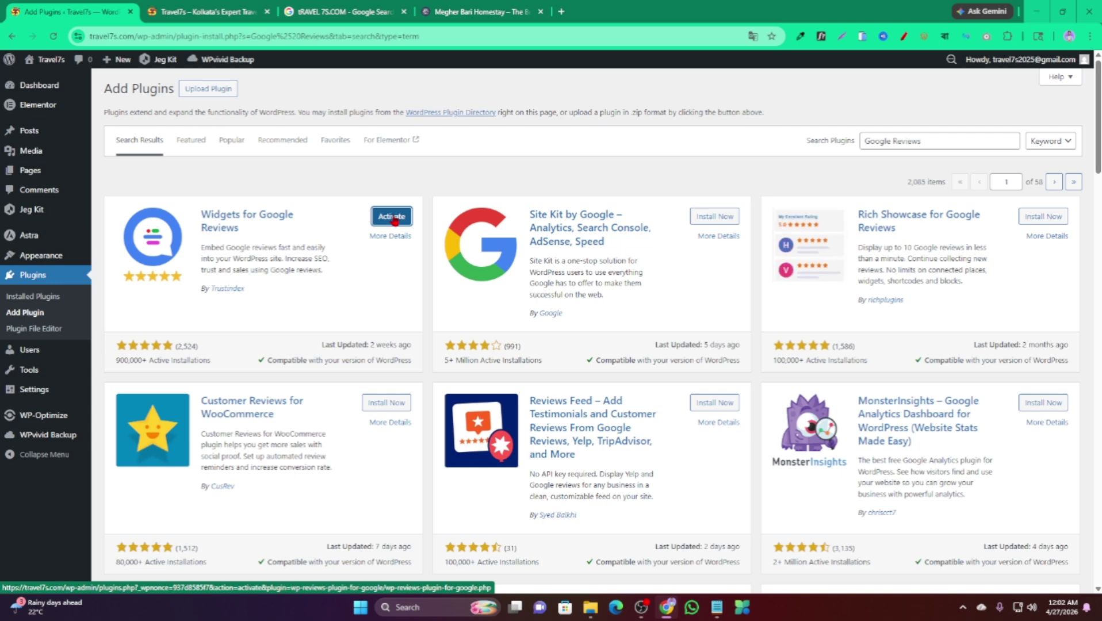
click(394, 219)
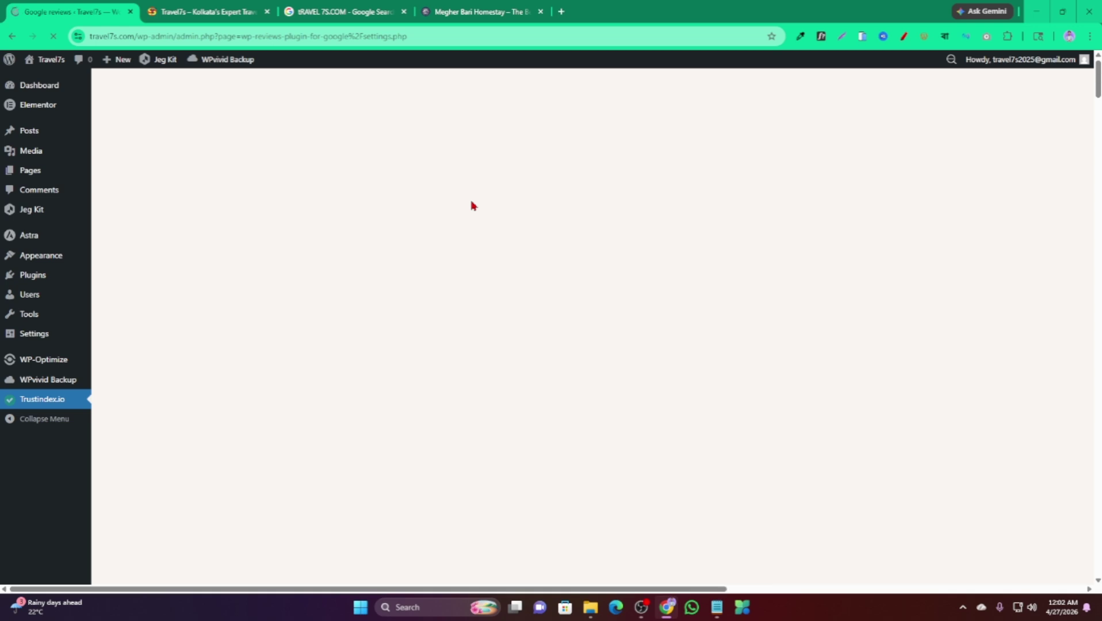
scroll(537, 167, down, 2)
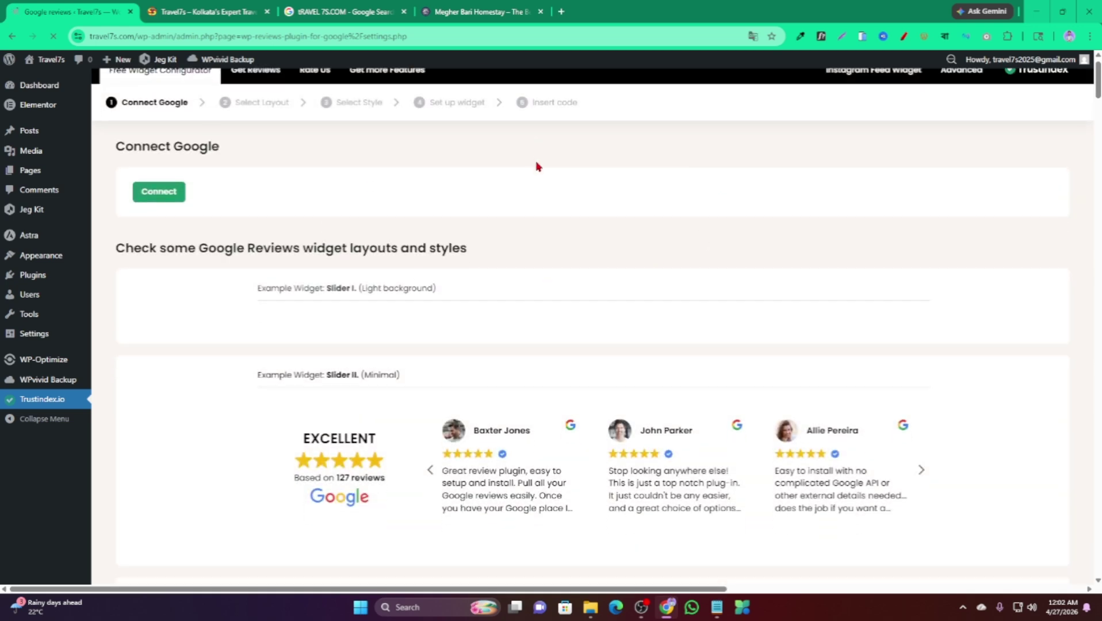
scroll(536, 167, up, 2)
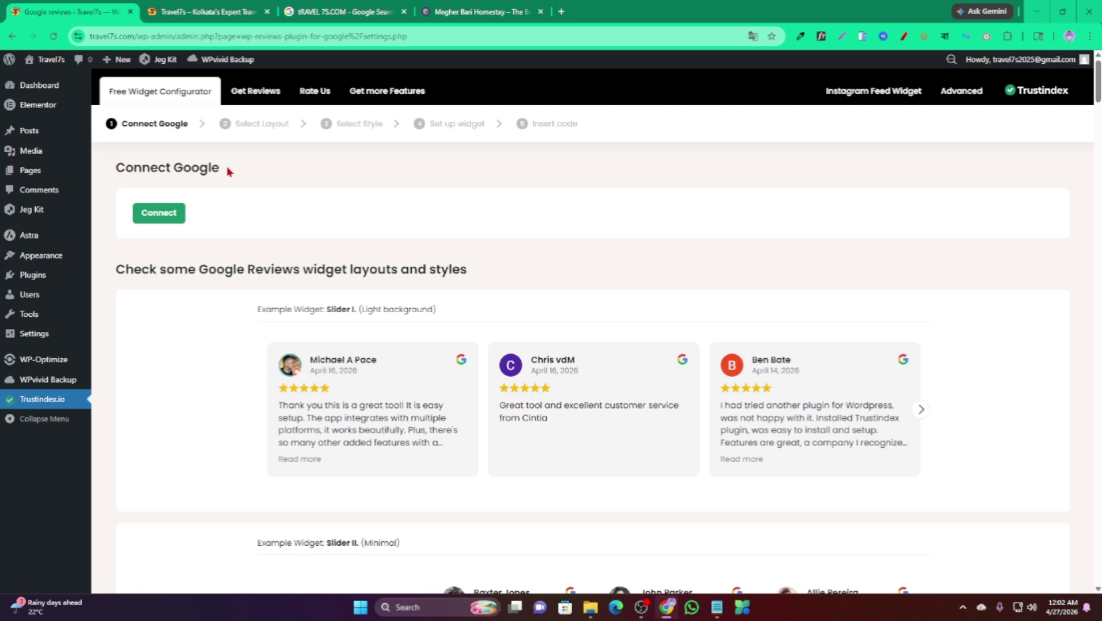
Step: Open the plugin's Google connection window and copy the TRAVEL 7S.COM place URL from Google Maps
click(345, 11)
click(115, 12)
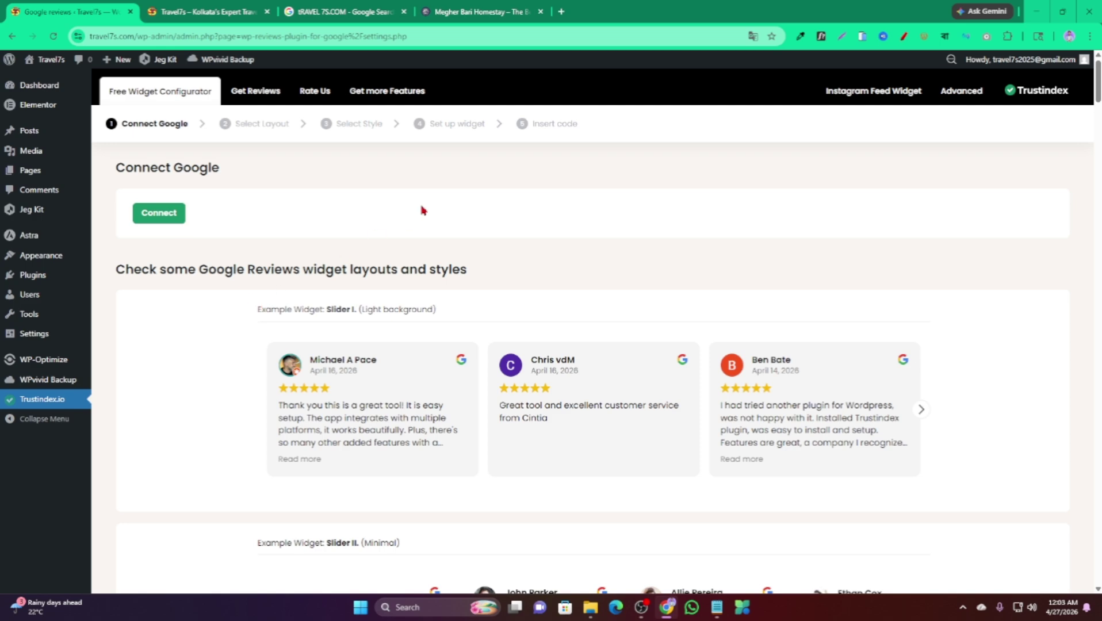
click(174, 219)
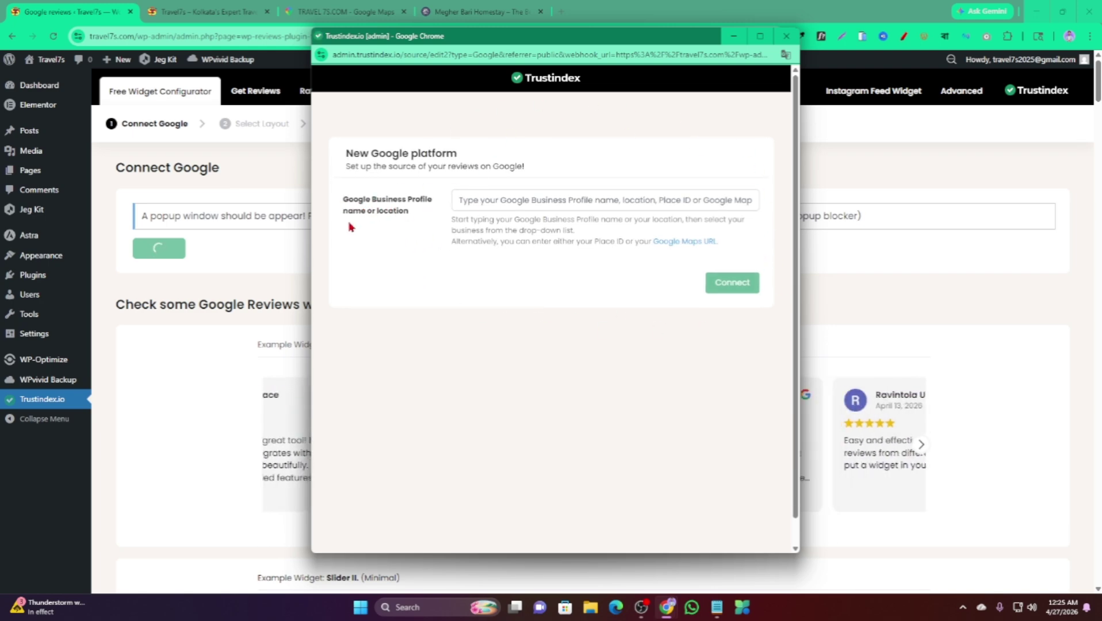
click(497, 201)
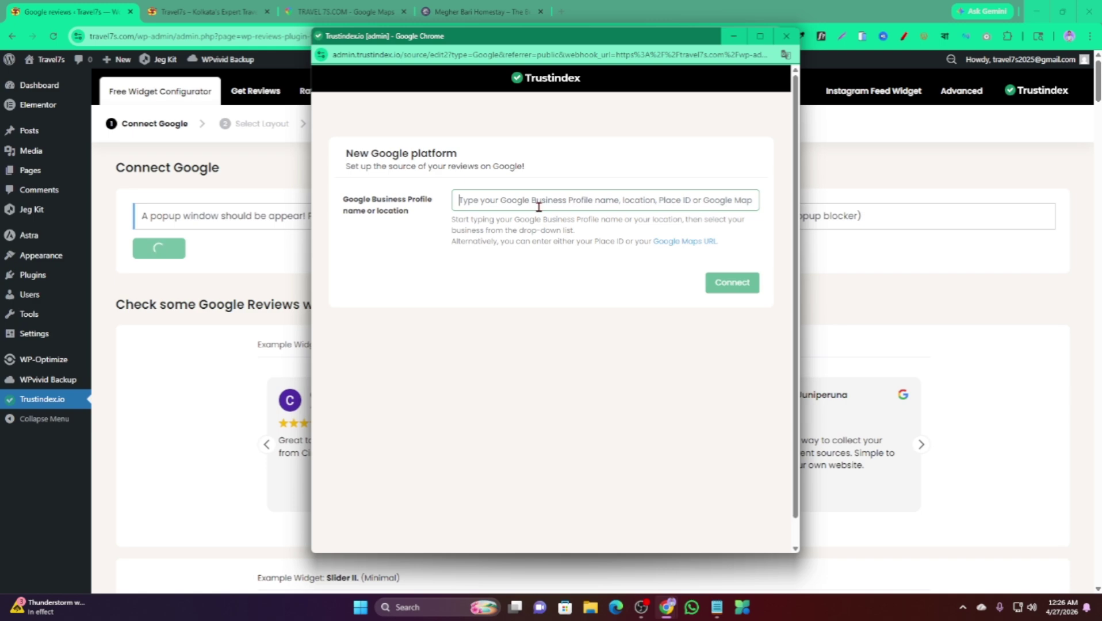
click(346, 8)
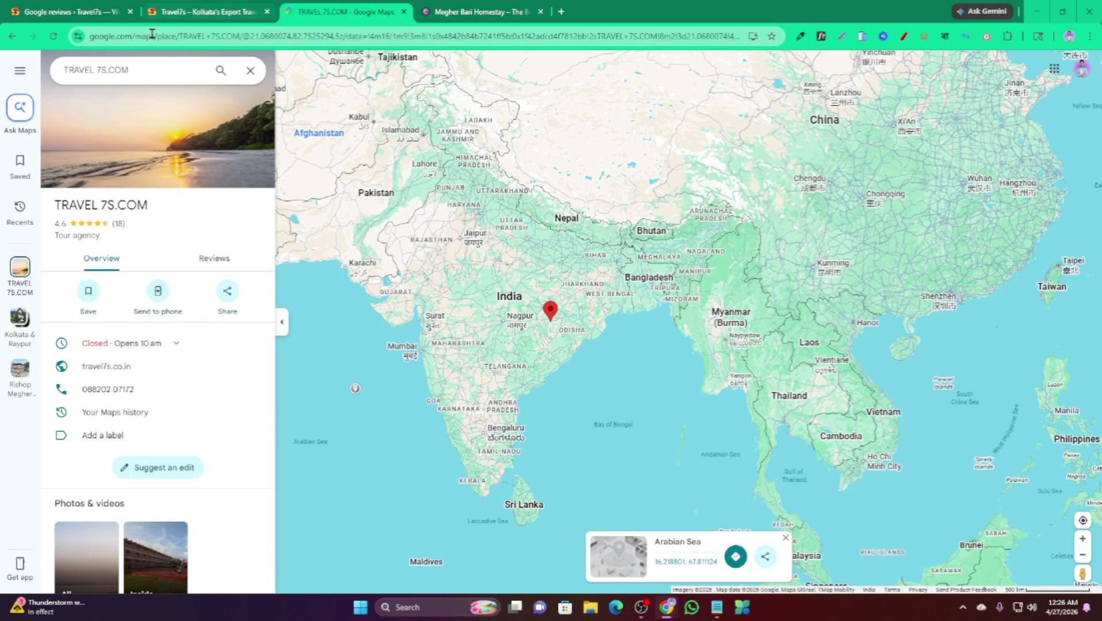
click(288, 36)
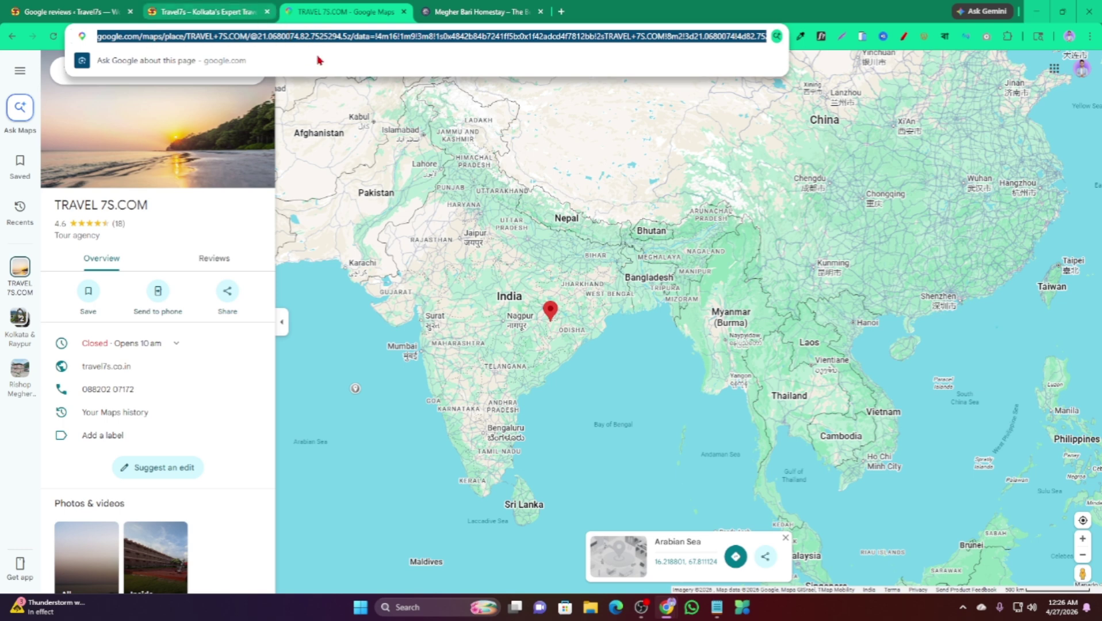
Step: Enter the copied Google Maps URL as the Google Business Profile, connect the TRAVEL 7S.COM source and return to the widget configurator
mouse_move(666, 607)
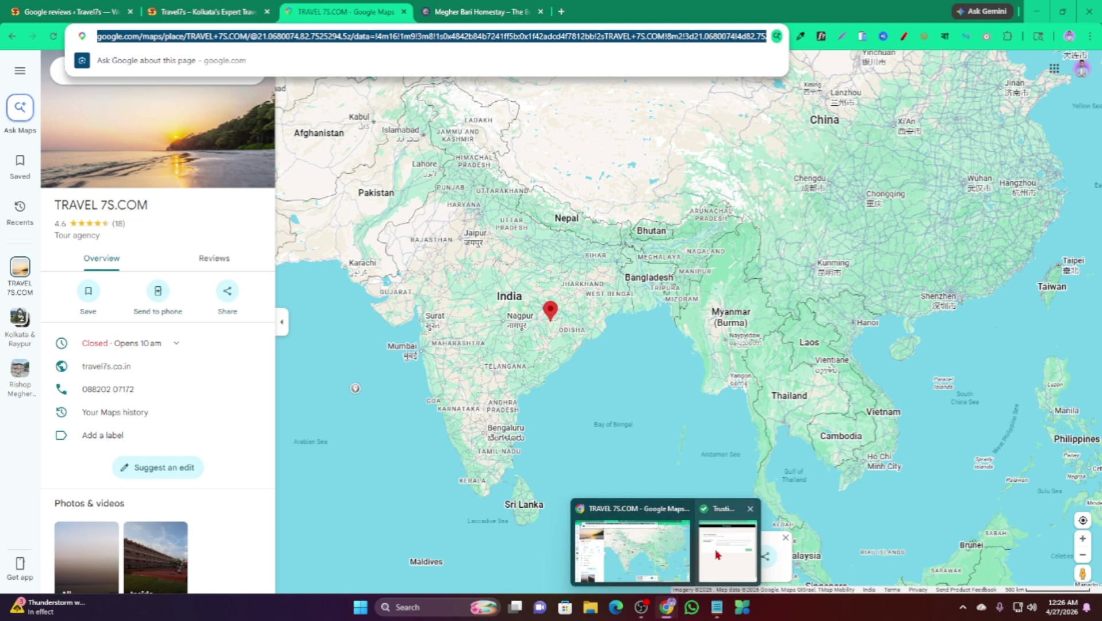
click(716, 556)
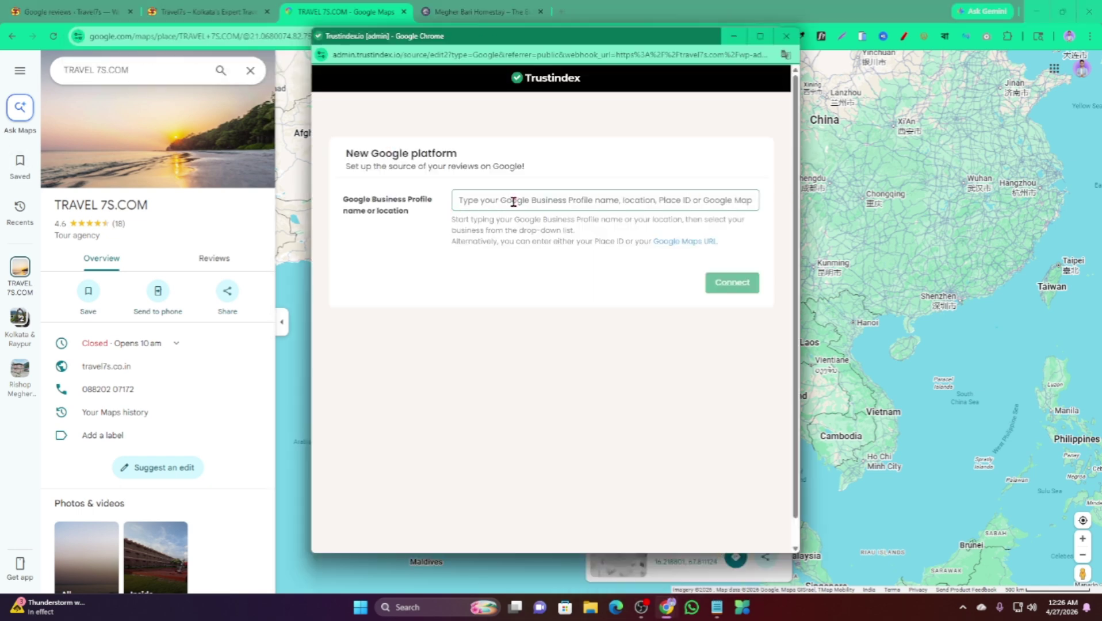
key(ctrl+v)
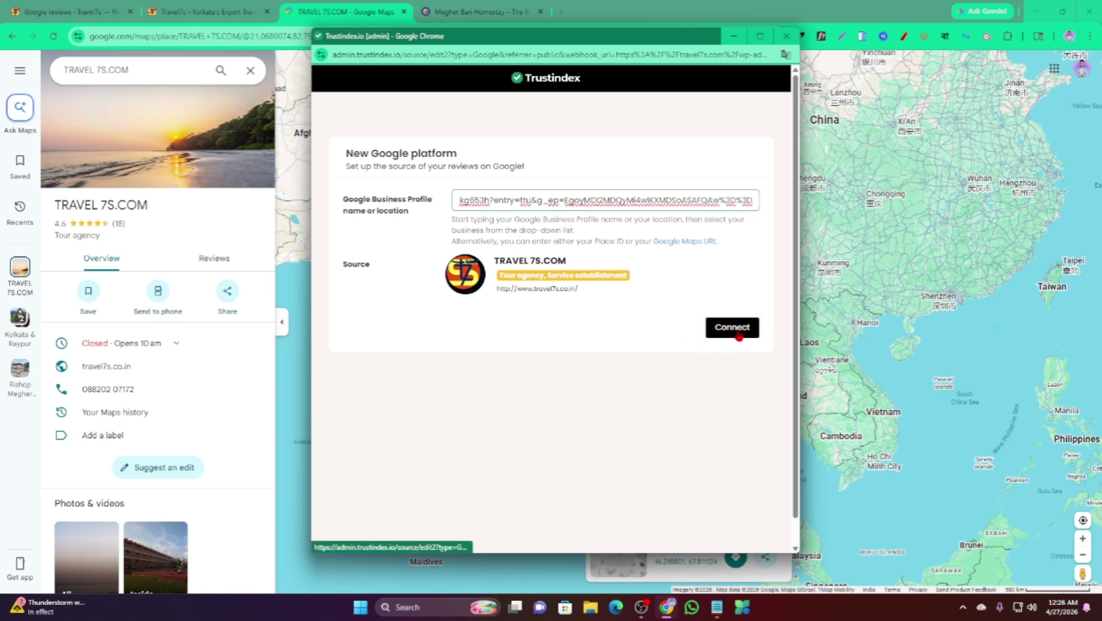
click(739, 336)
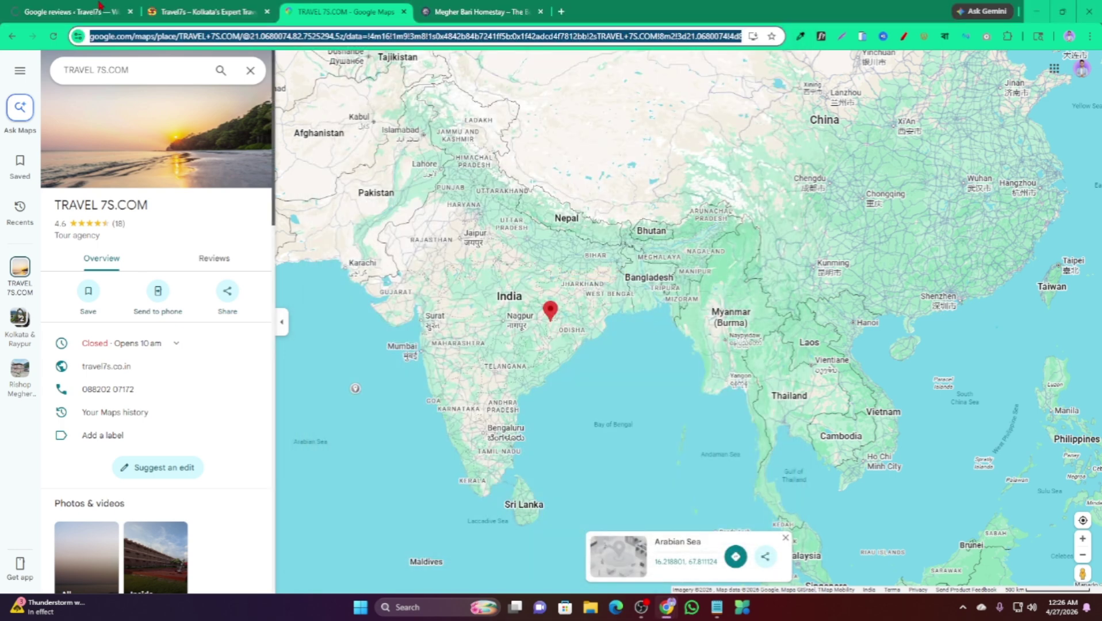
click(99, 7)
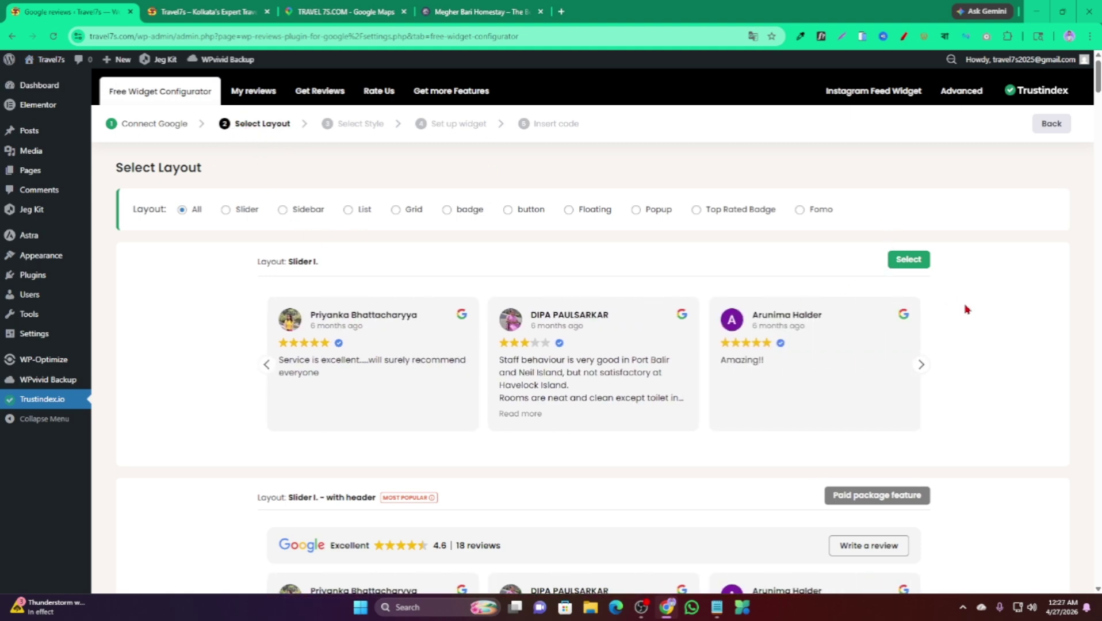
Step: Examine the available review widget layouts, from the slider variants to the list, grid and sidebar designs
scroll(967, 310, down, 5)
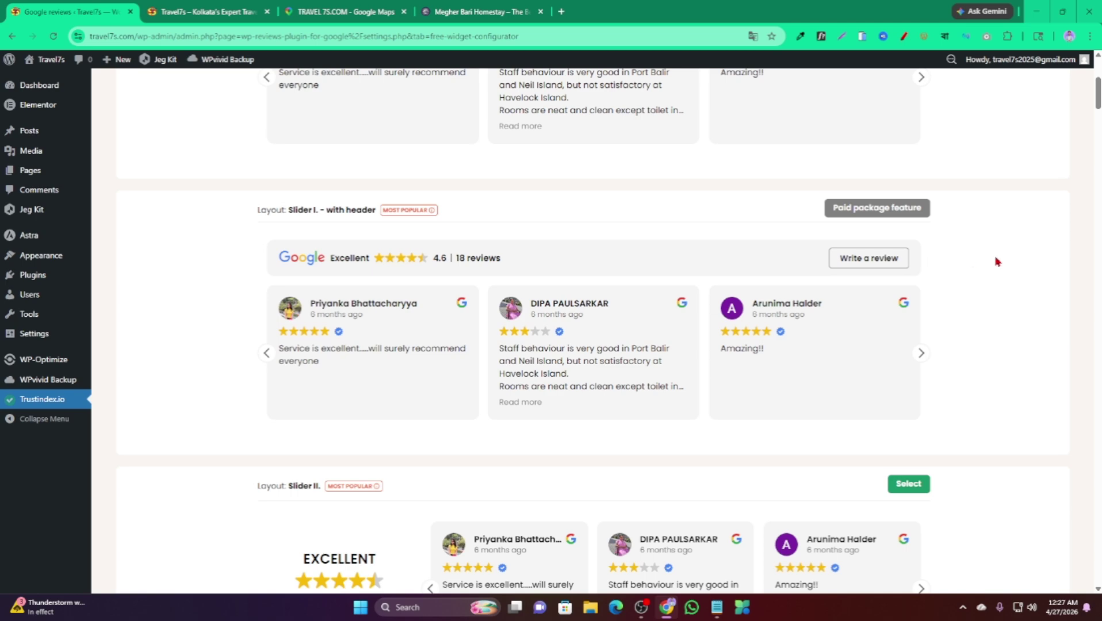
scroll(997, 262, down, 6)
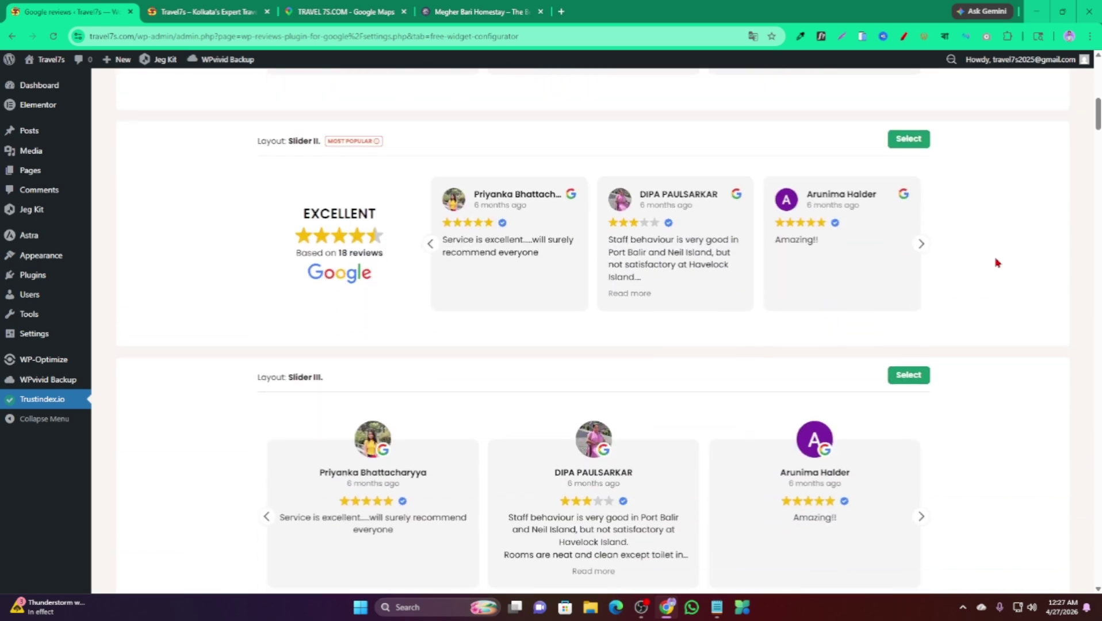
scroll(997, 262, down, 10)
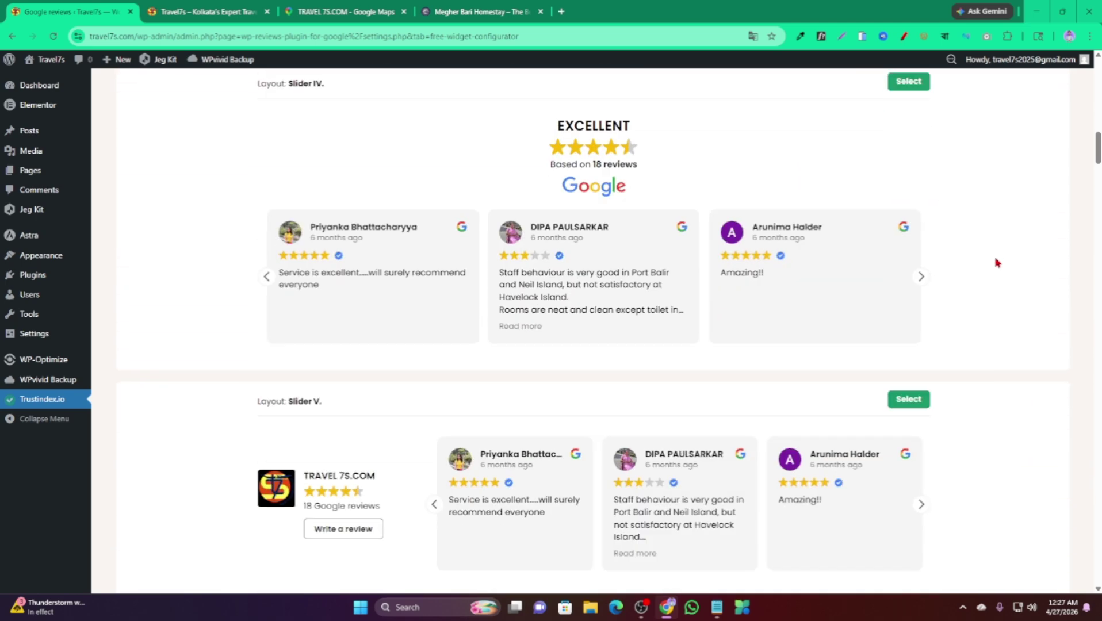
scroll(997, 262, up, 15)
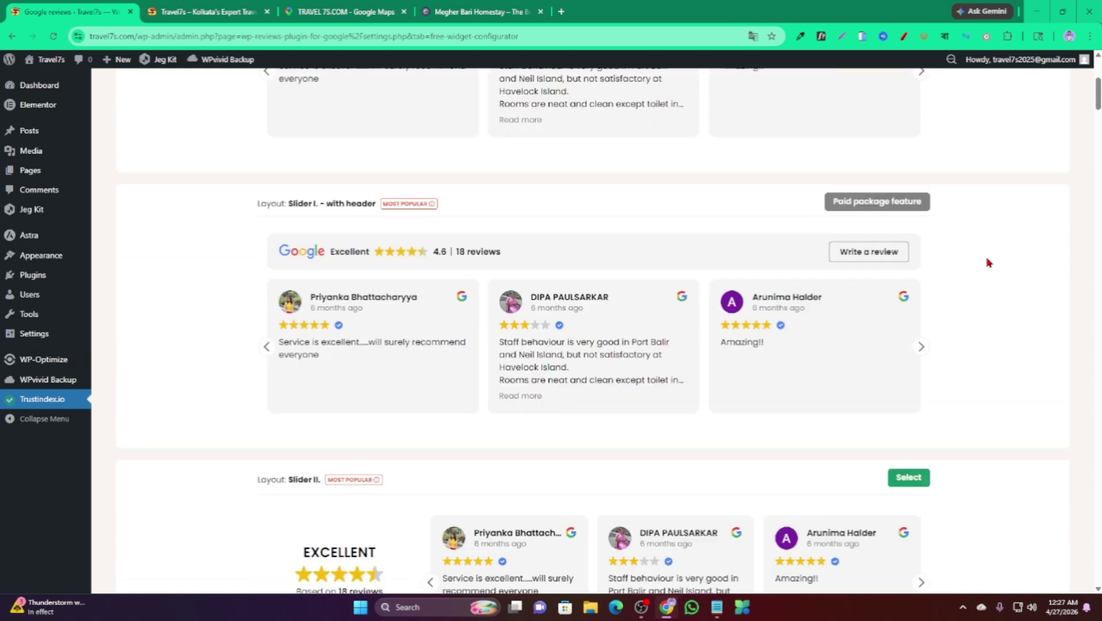
scroll(988, 263, up, 2)
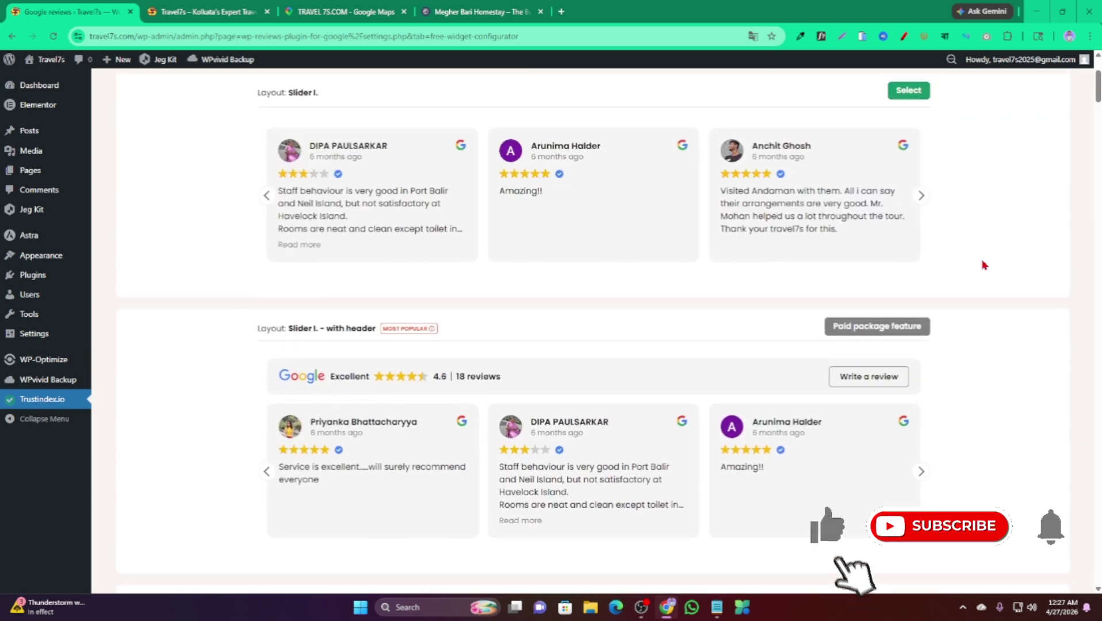
scroll(983, 263, up, 1)
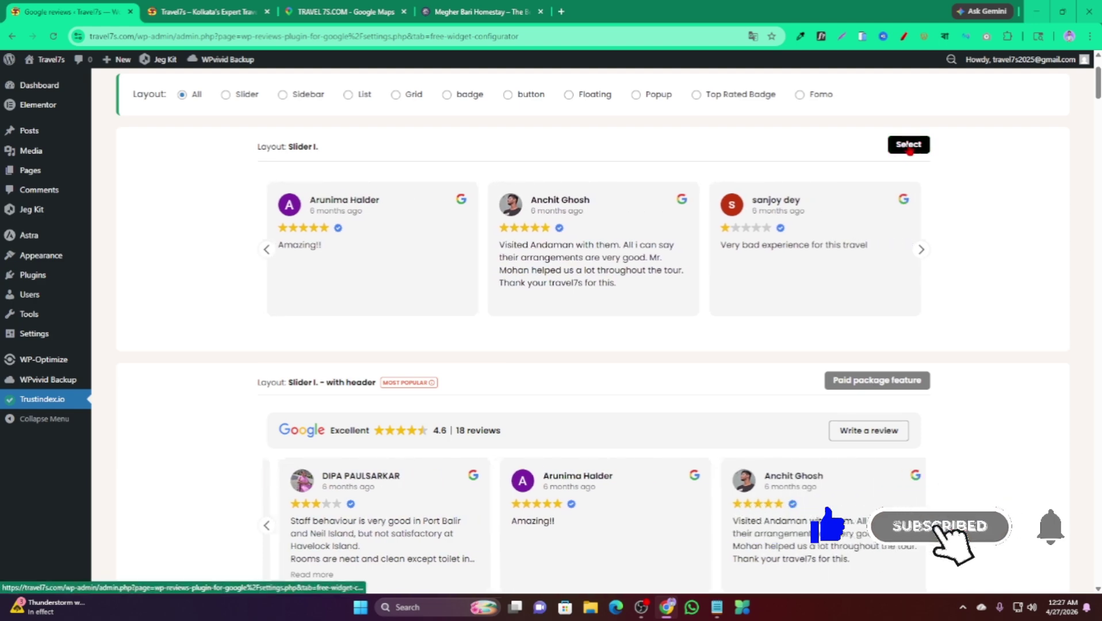
scroll(936, 190, down, 3)
scroll(936, 193, down, 1)
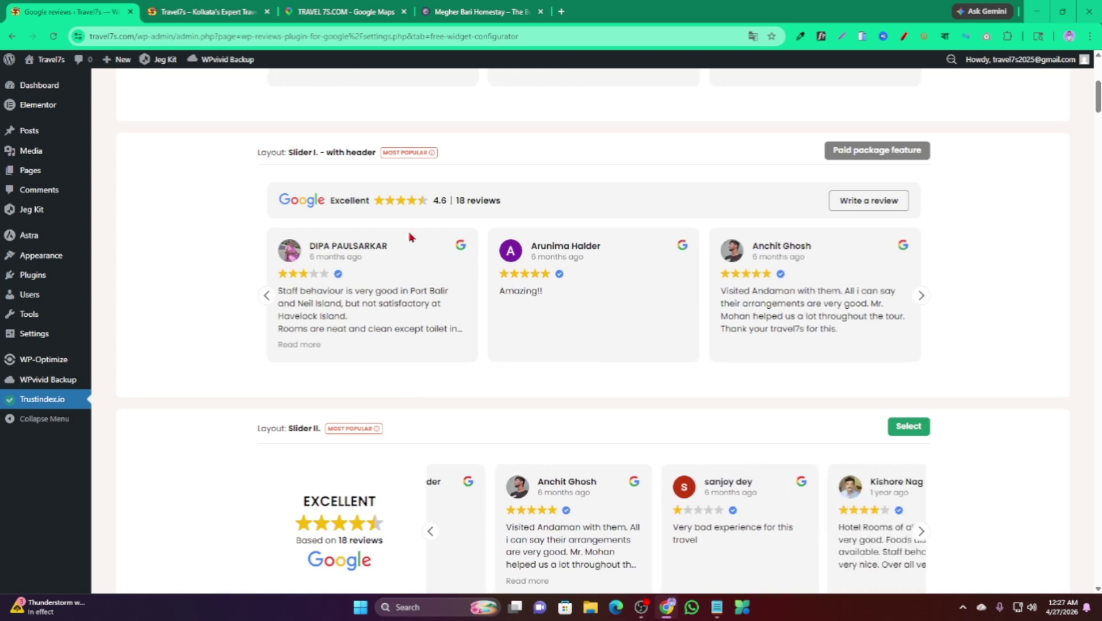
scroll(1030, 145, down, 5)
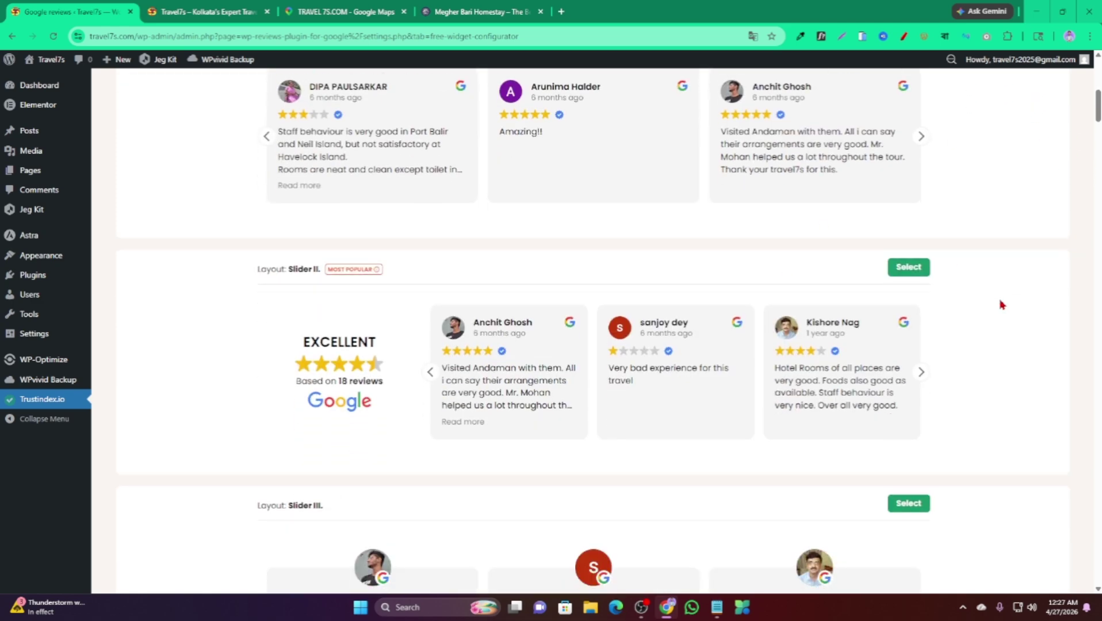
scroll(517, 310, down, 8)
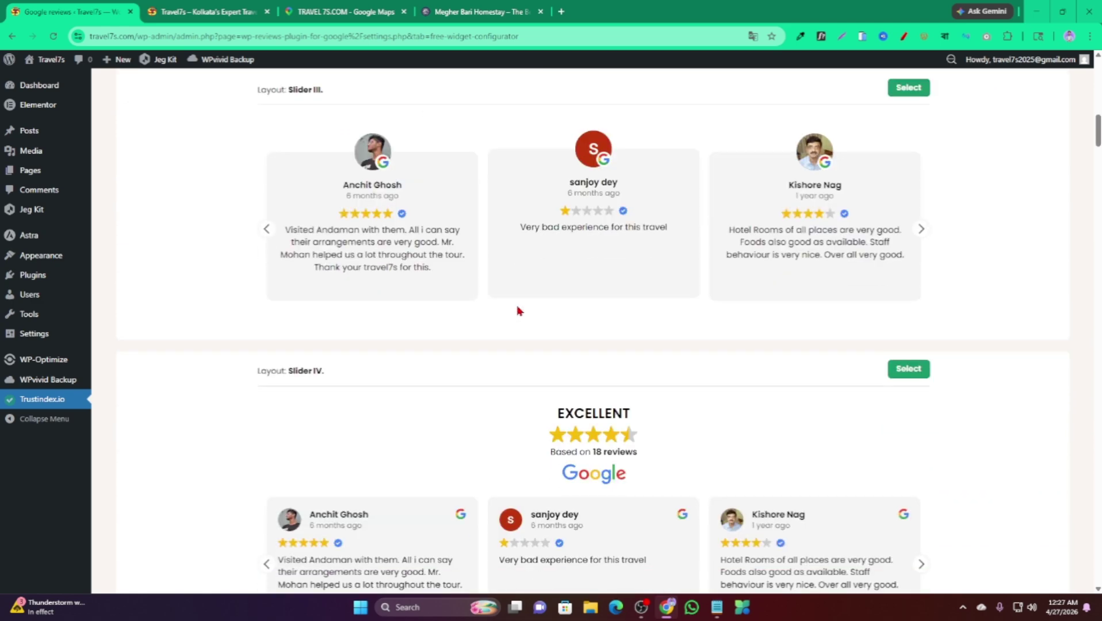
scroll(918, 330, down, 4)
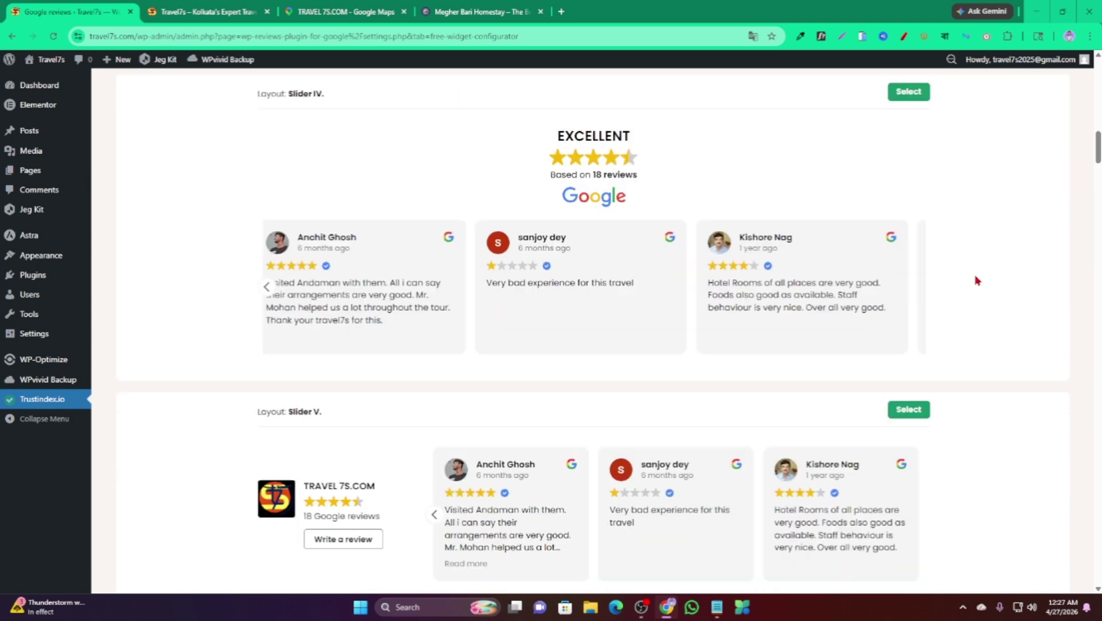
scroll(524, 280, down, 1)
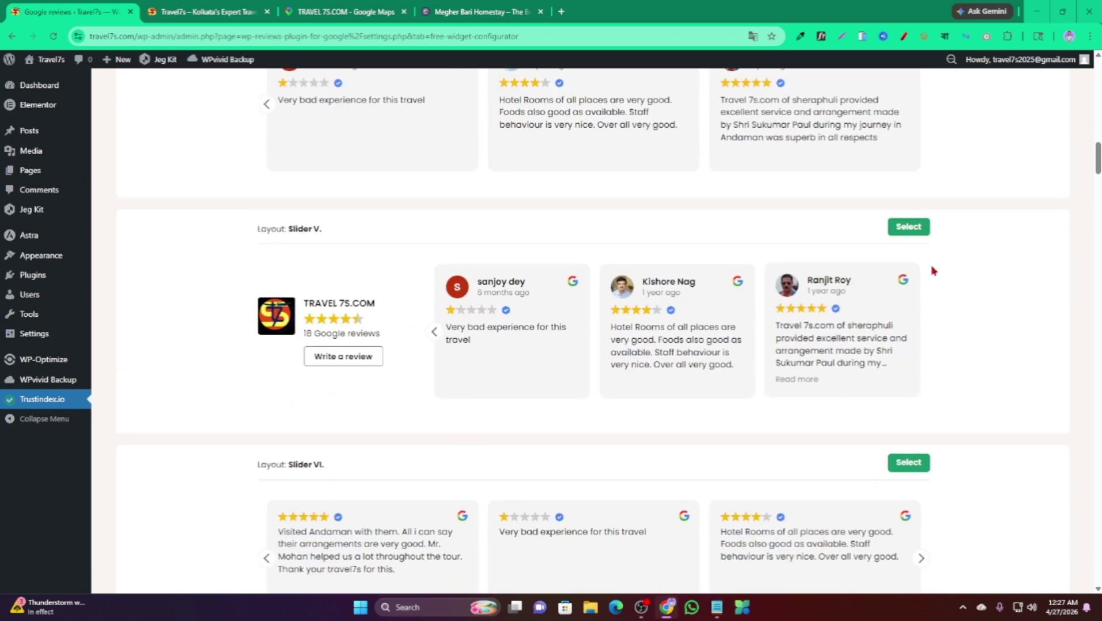
scroll(938, 226, down, 12)
scroll(940, 226, down, 12)
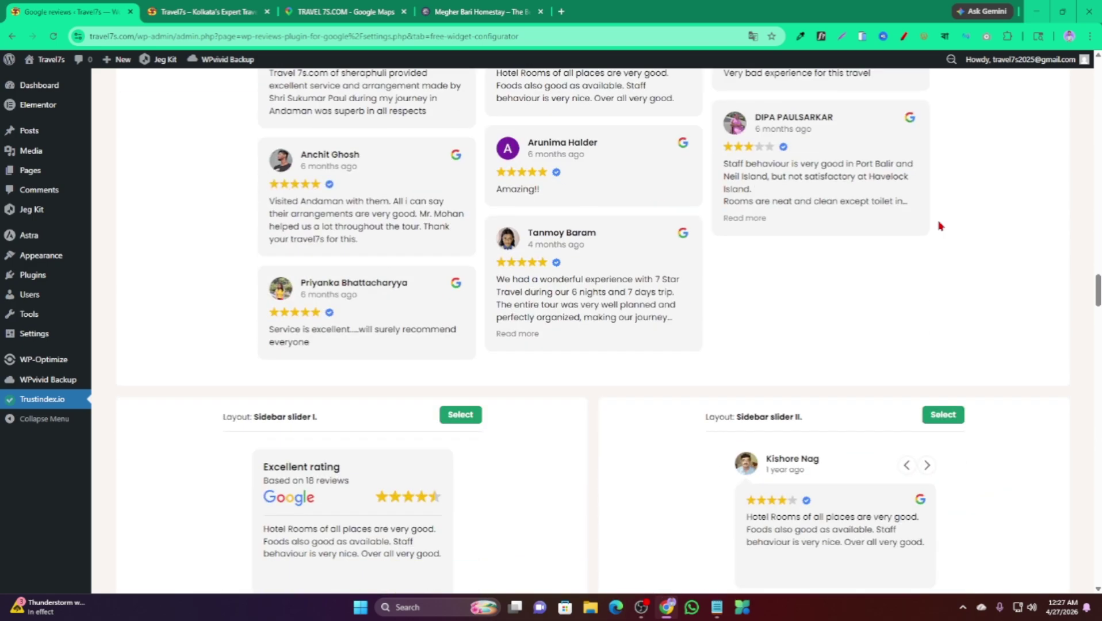
scroll(940, 225, down, 3)
Step: Choose the Slider II. layout for the Google reviews widget
scroll(939, 226, up, 20)
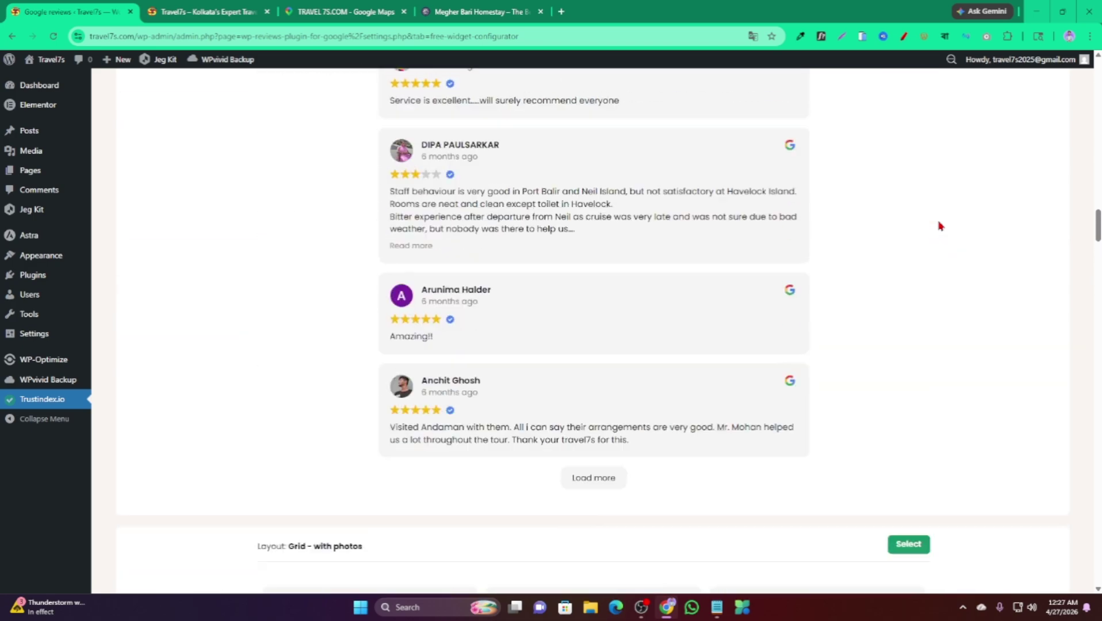
scroll(940, 225, up, 15)
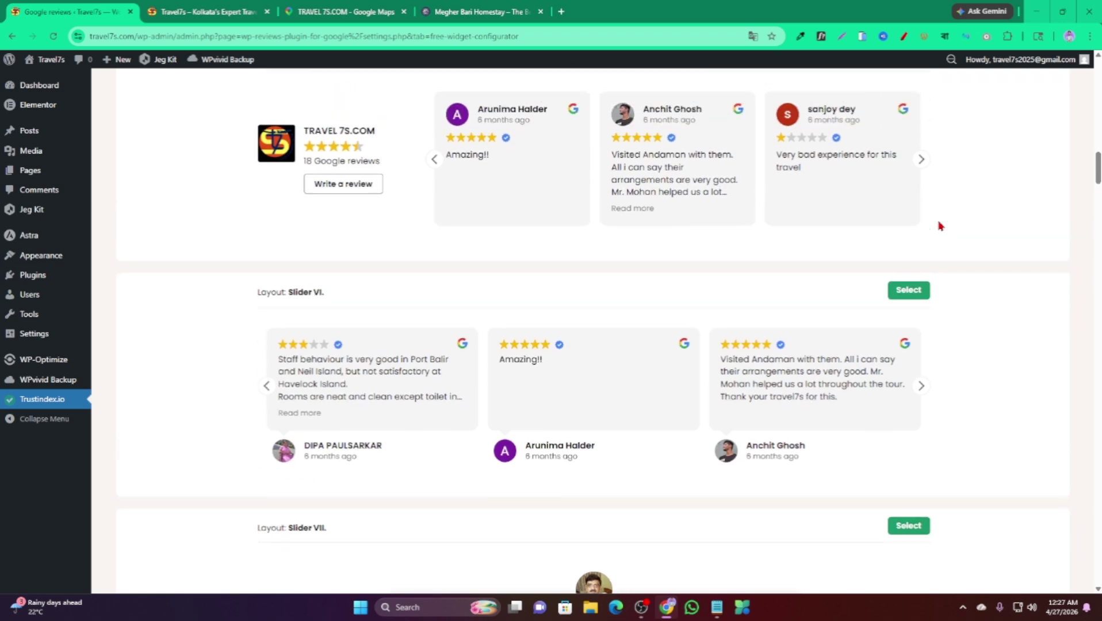
scroll(940, 226, up, 12)
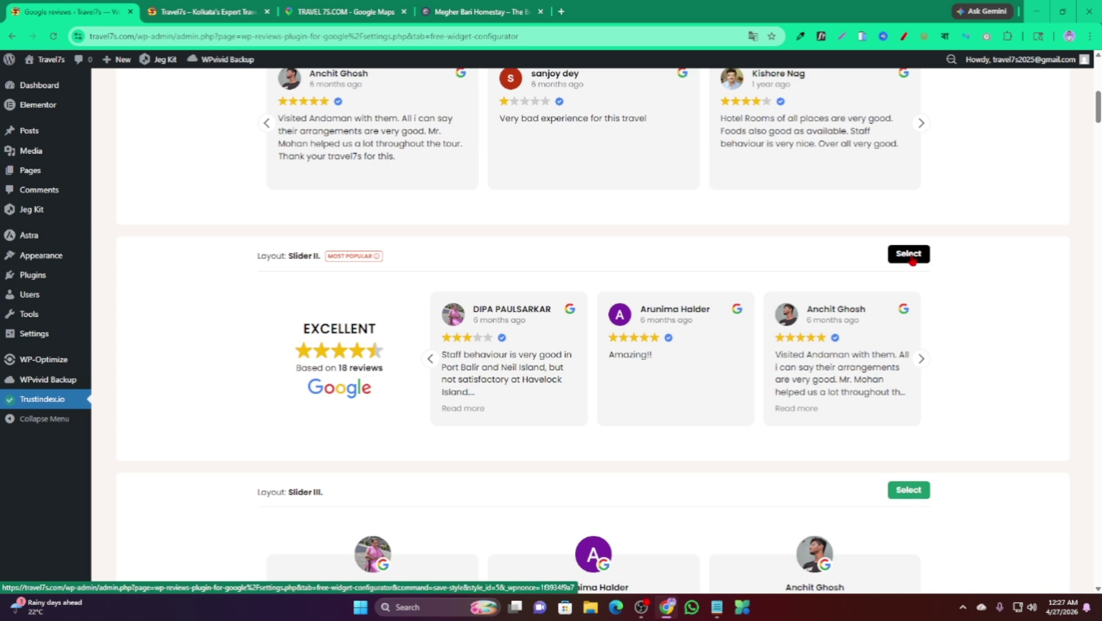
click(913, 260)
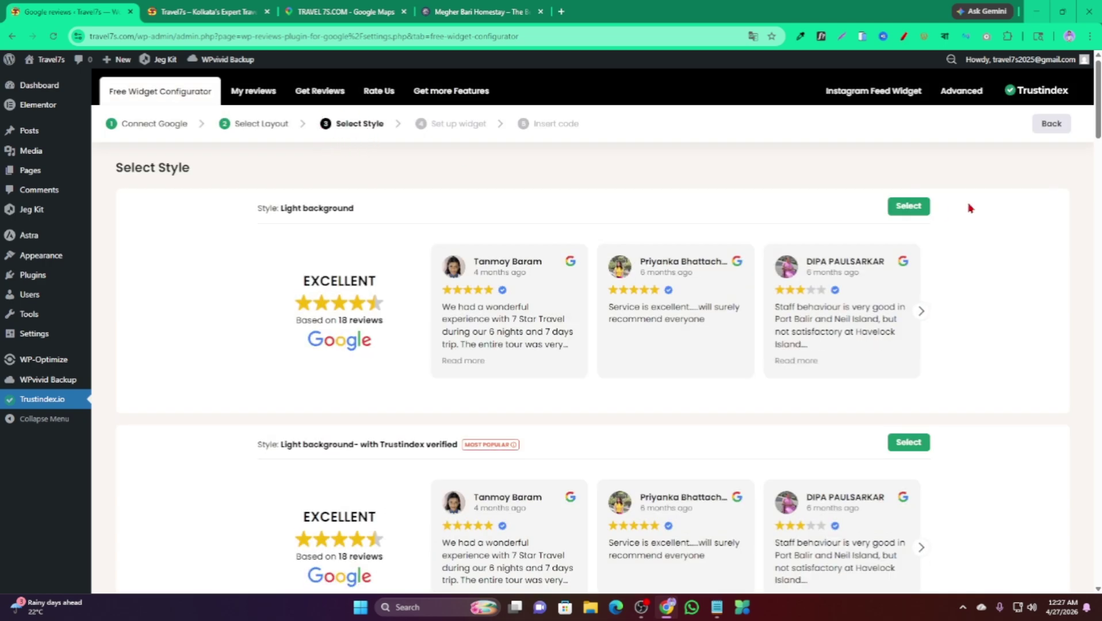
Step: Examine the styles offered for the Slider II. layout, from Light background to Dark background, and try the Light contrast slider's backward navigation
scroll(970, 209, down, 2)
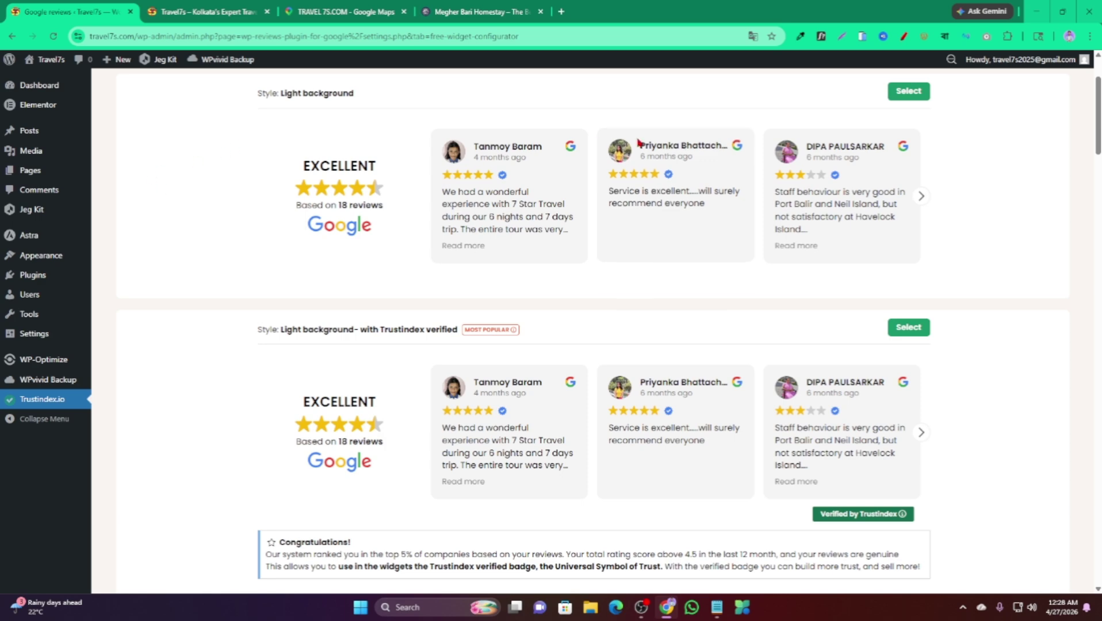
scroll(1016, 180, down, 3)
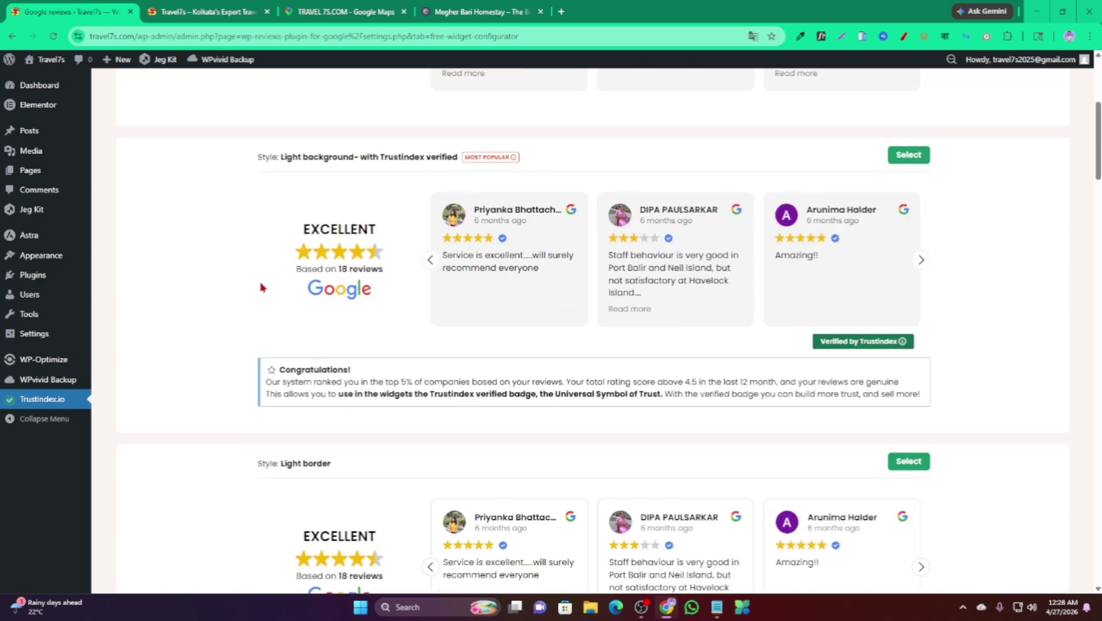
scroll(428, 347, down, 3)
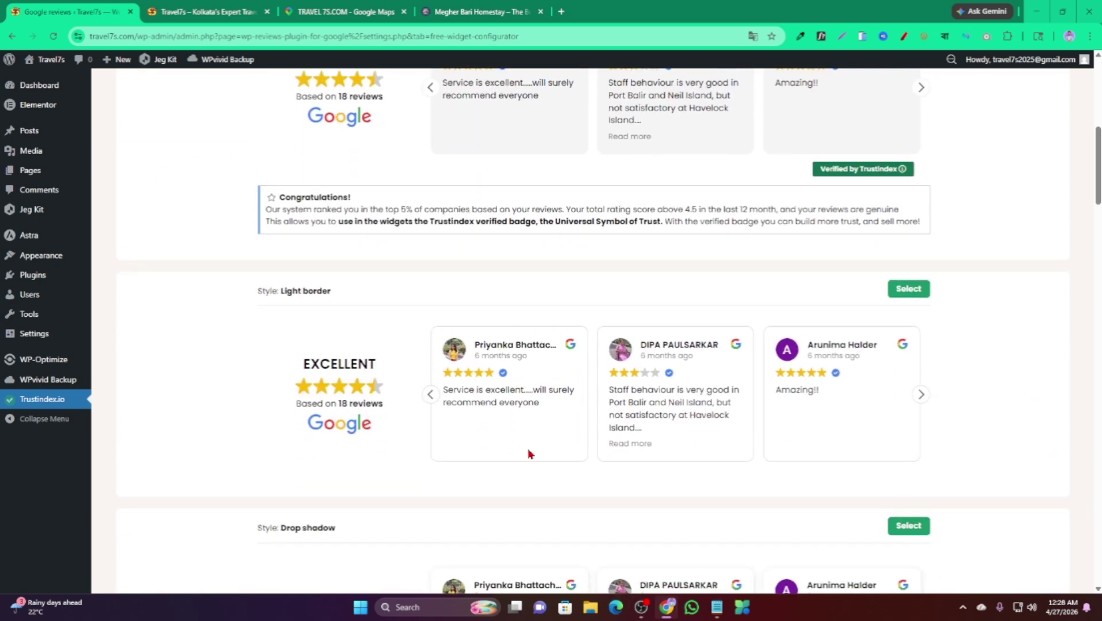
scroll(504, 180, up, 2)
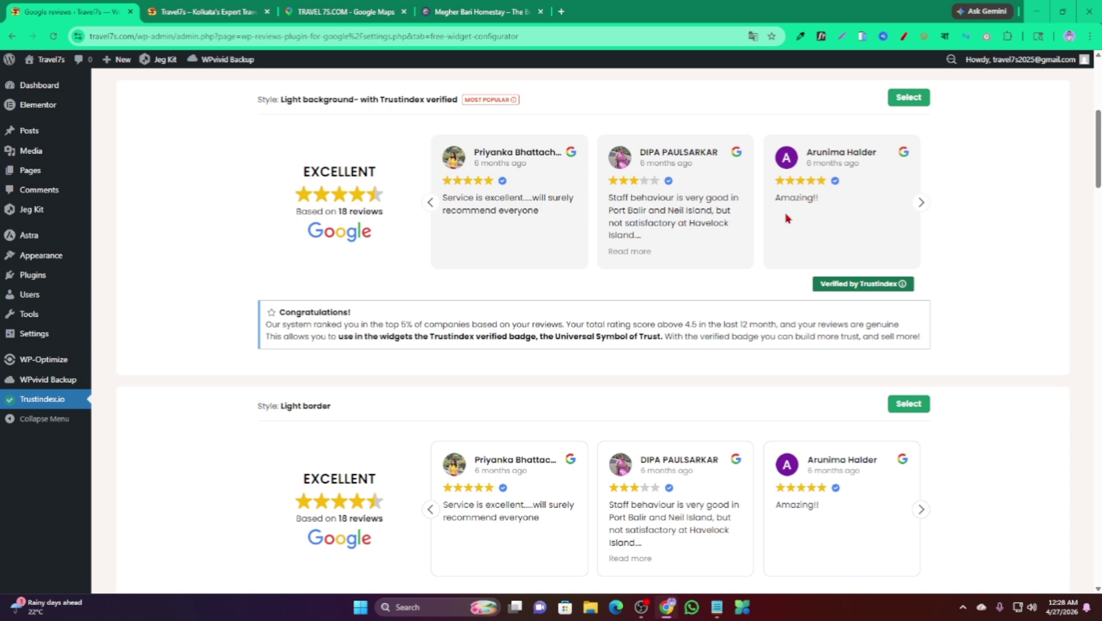
scroll(928, 165, down, 8)
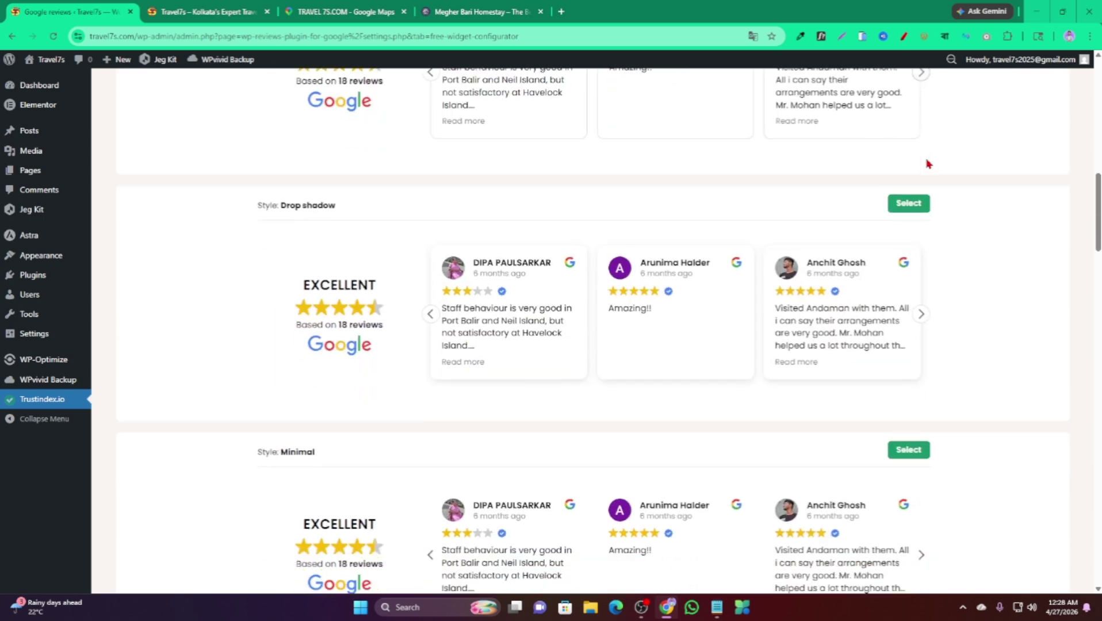
scroll(928, 165, down, 1)
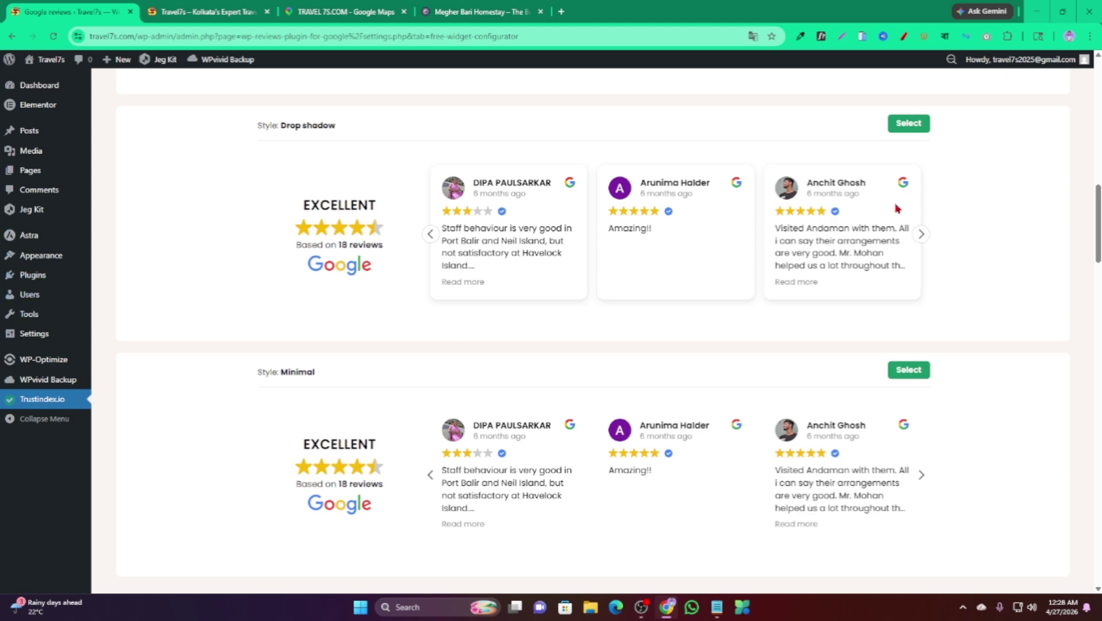
scroll(1051, 164, down, 3)
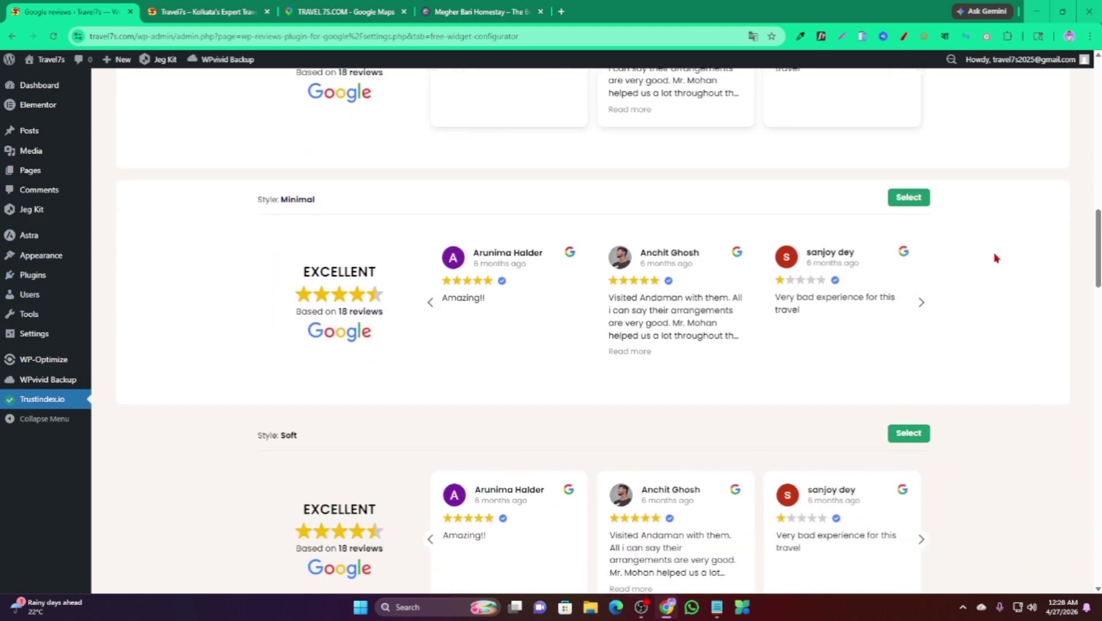
scroll(1035, 224, down, 3)
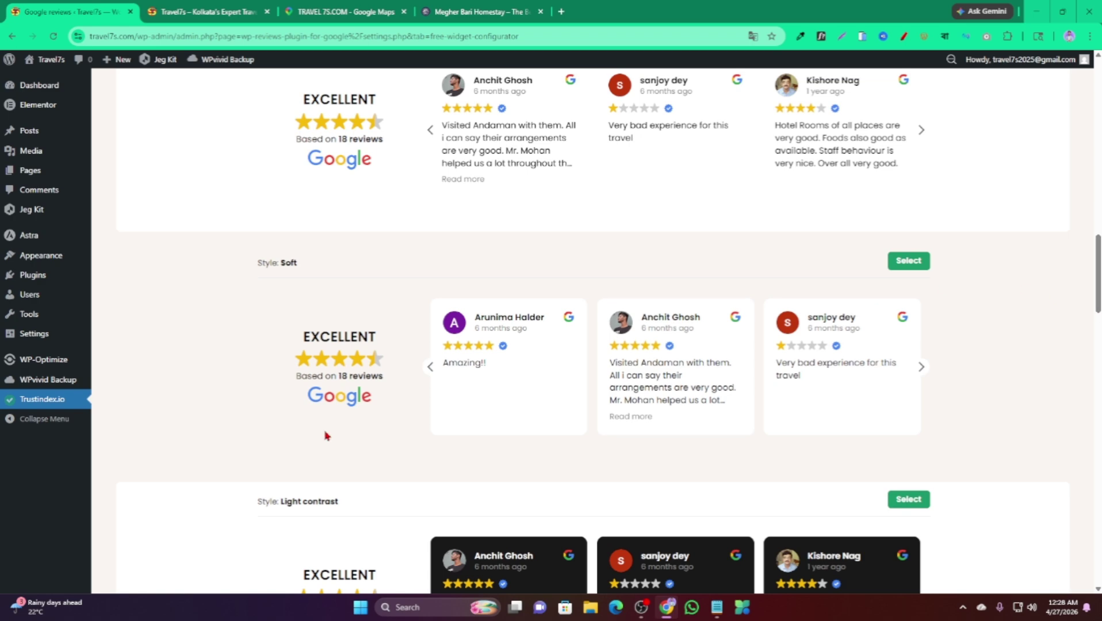
scroll(1039, 329, down, 4)
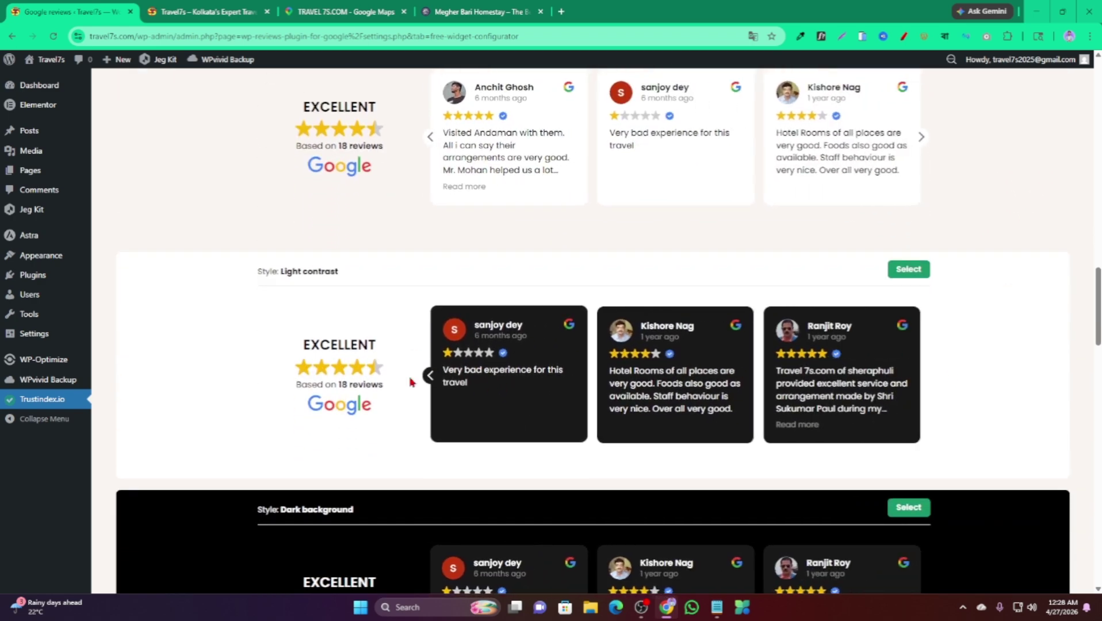
click(428, 378)
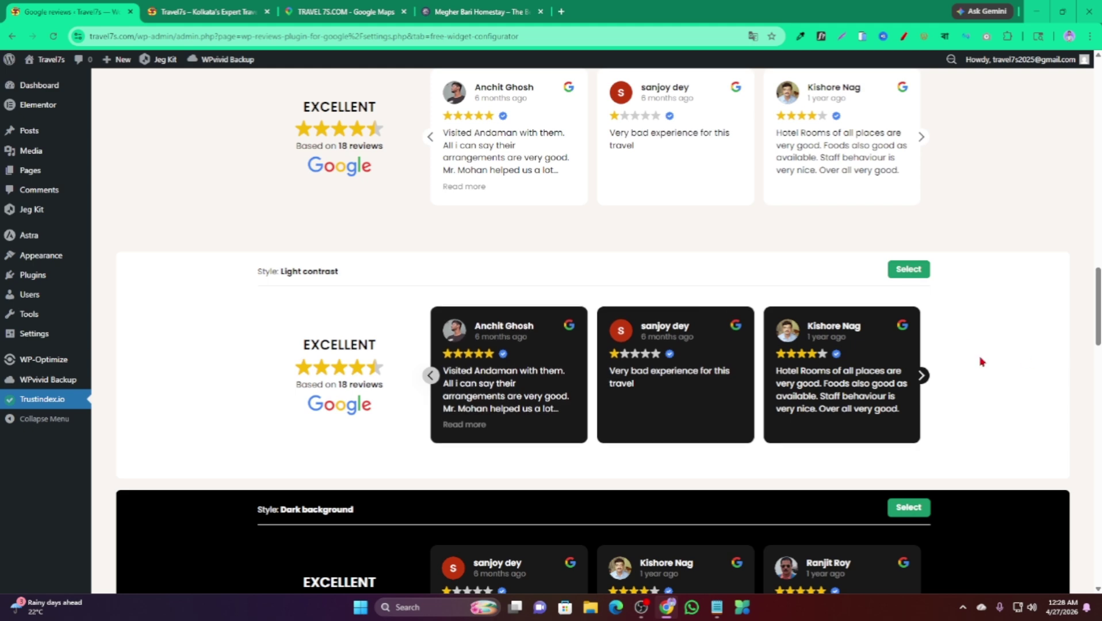
Step: Choose the Drop shadow style for the reviews slider
scroll(974, 239, up, 7)
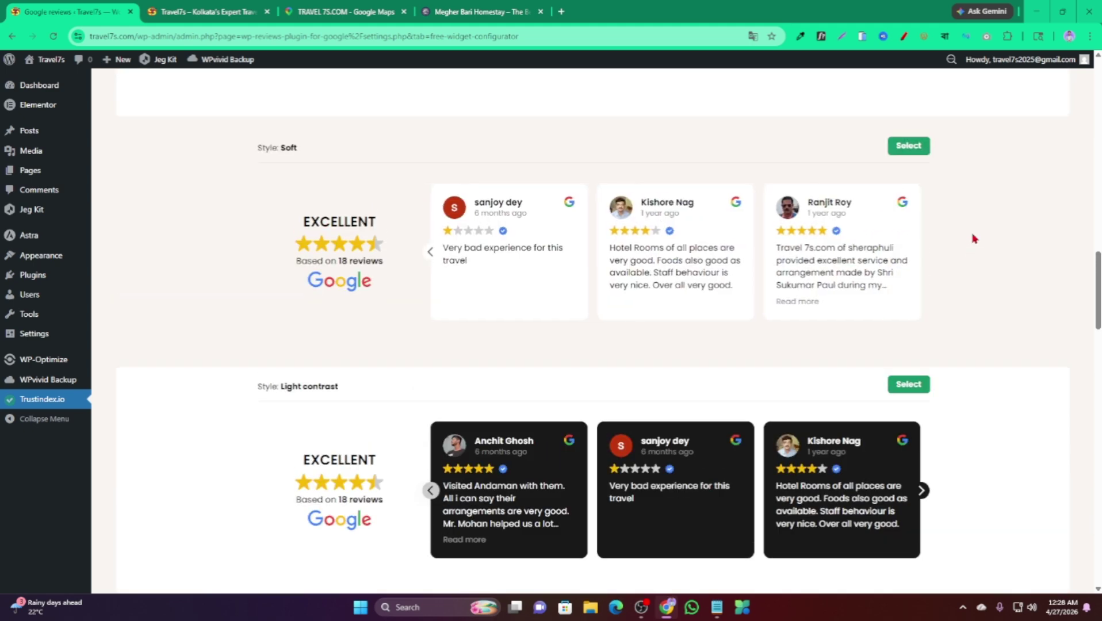
scroll(975, 238, up, 5)
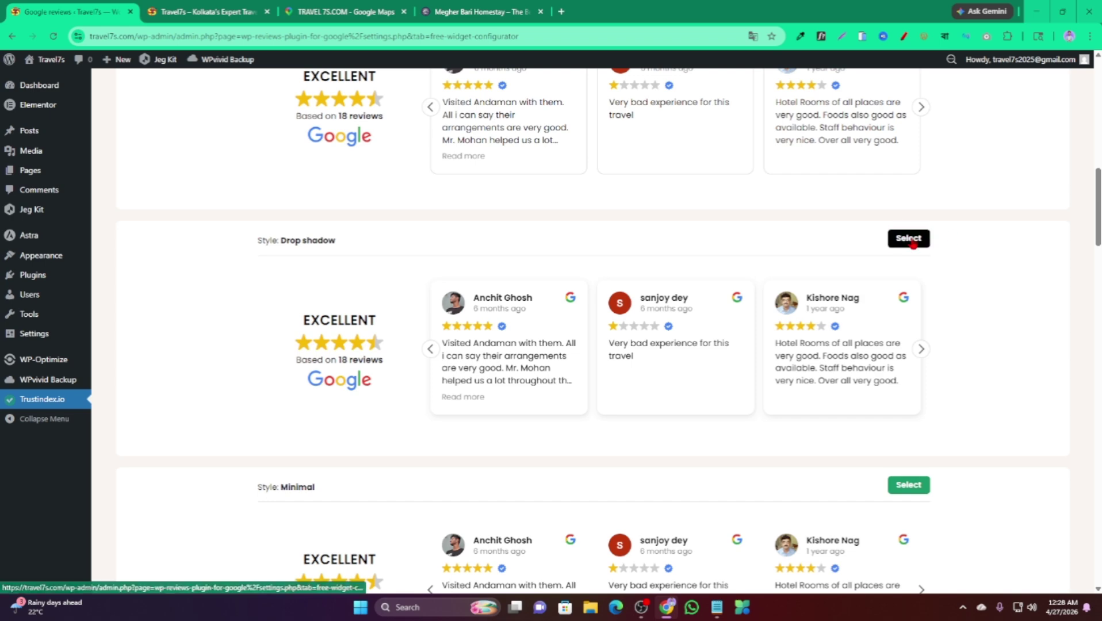
click(910, 238)
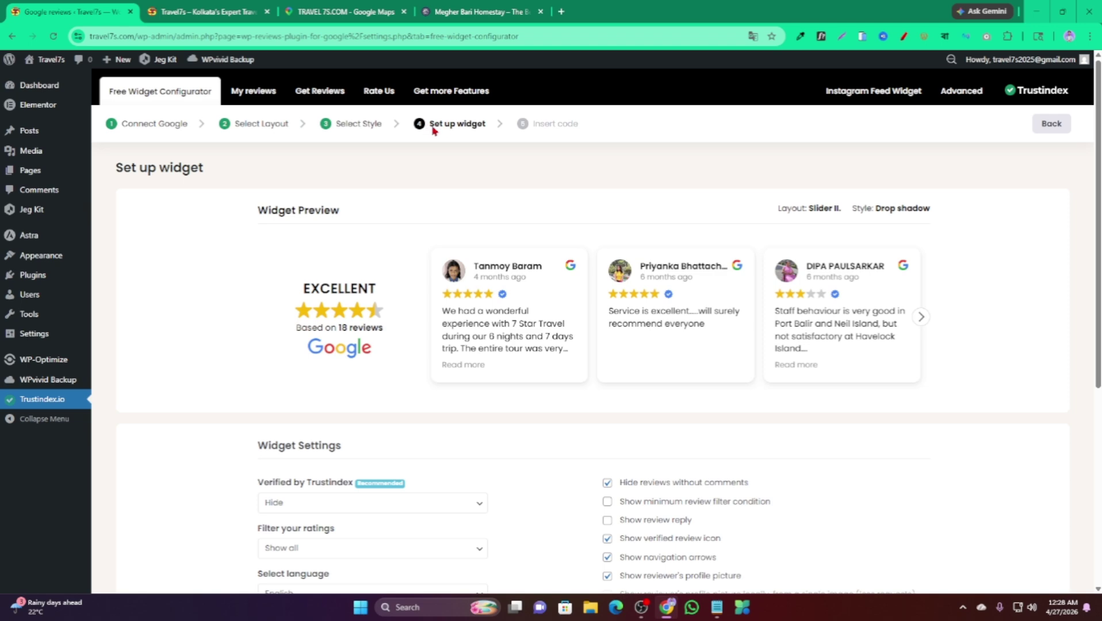
Step: Turn off hiding of reviews without comments in the widget settings, then save the widget and get its code
scroll(629, 181, down, 5)
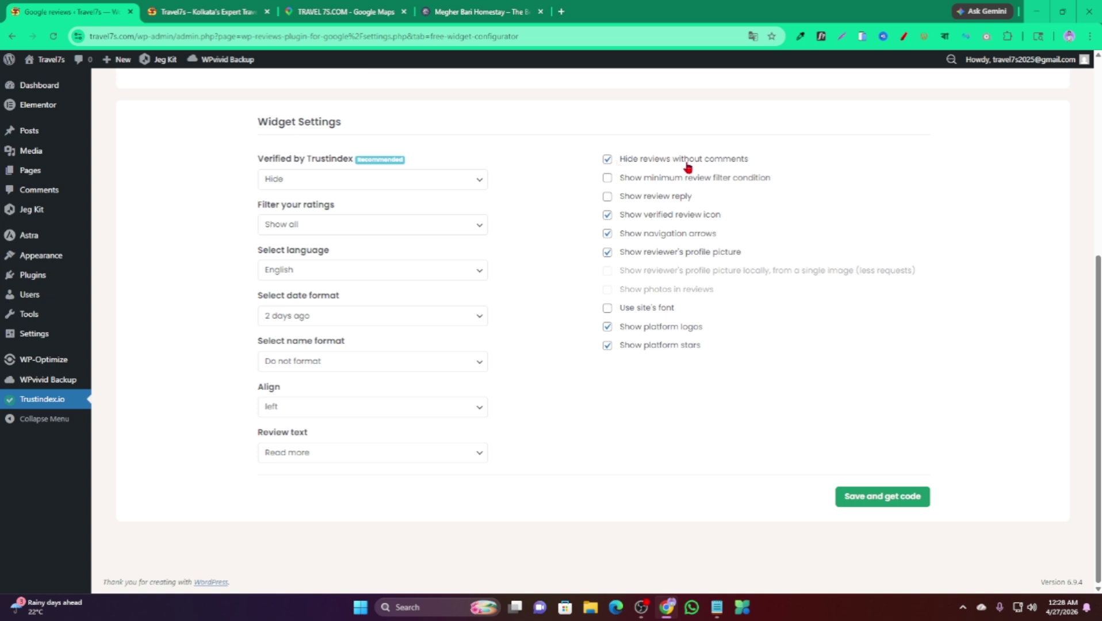
click(608, 160)
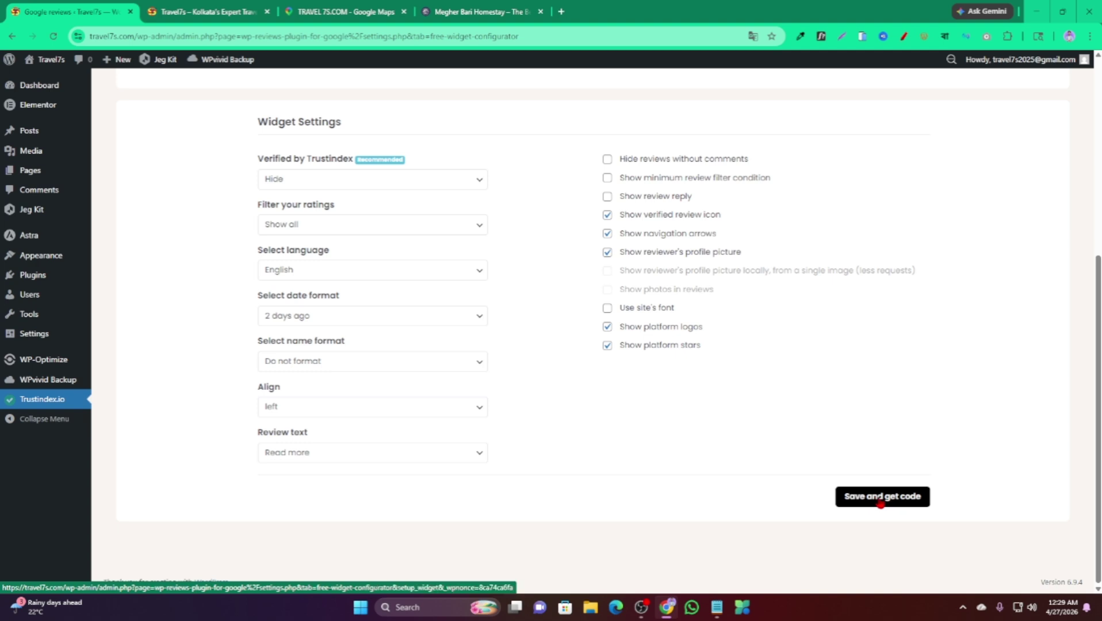
click(881, 501)
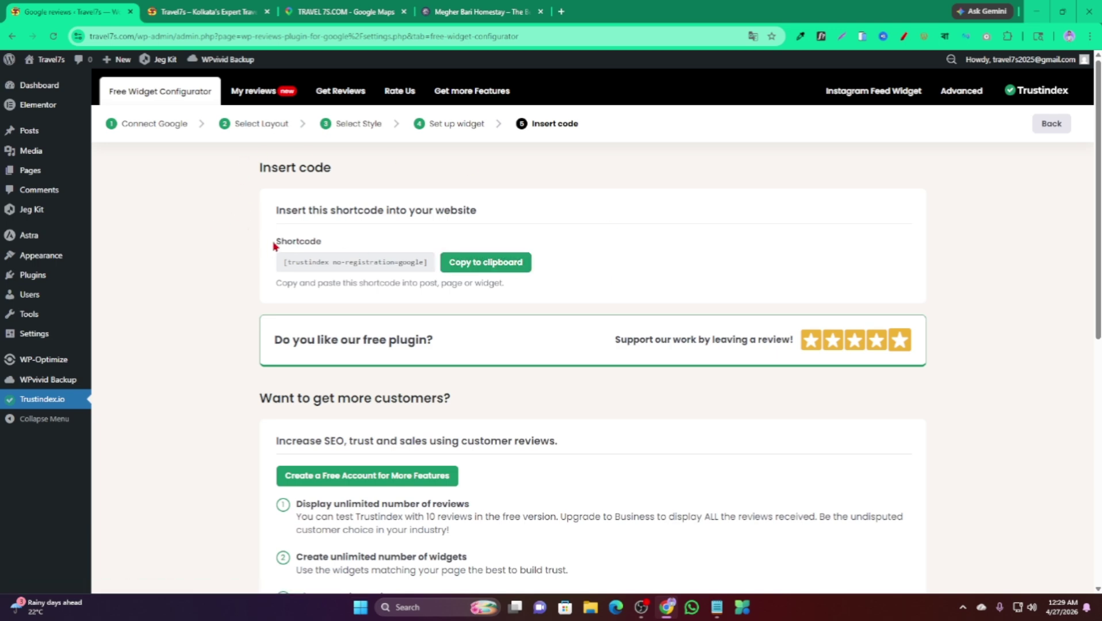
Step: Copy the shortcode [trustindex no-registration=google] to the clipboard and open the list of all site pages
drag(276, 241, 323, 242)
click(409, 247)
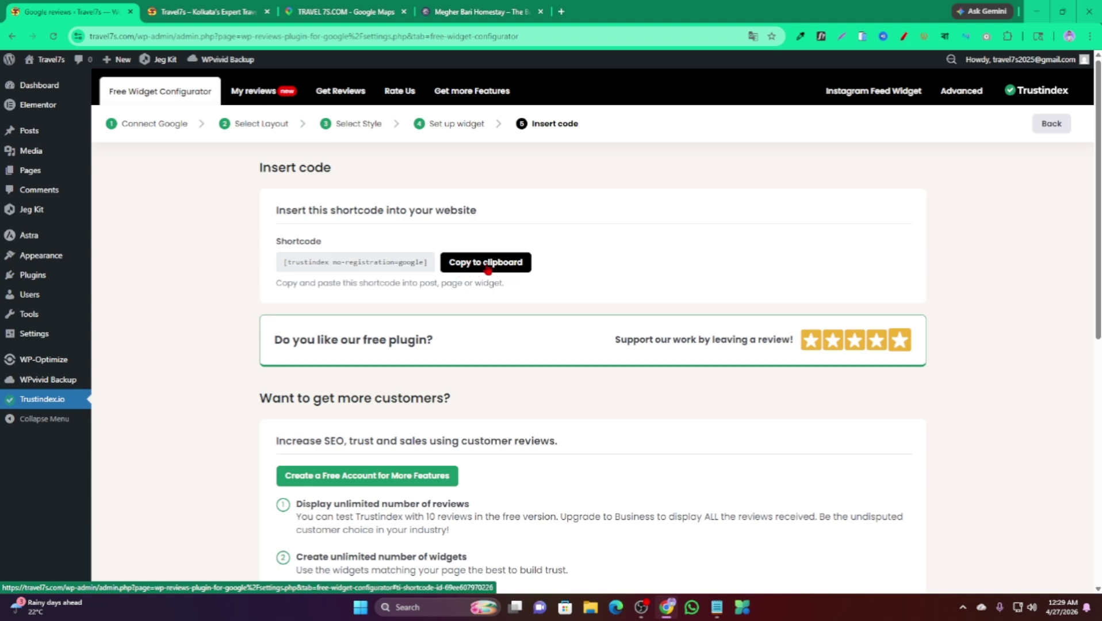
click(488, 268)
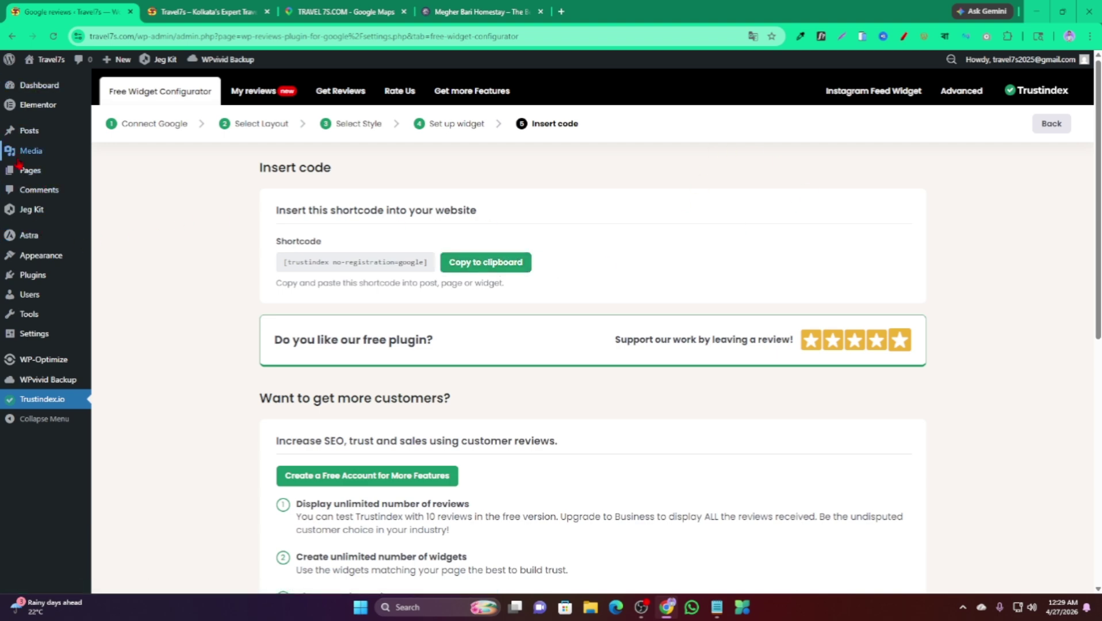
mouse_move(17, 174)
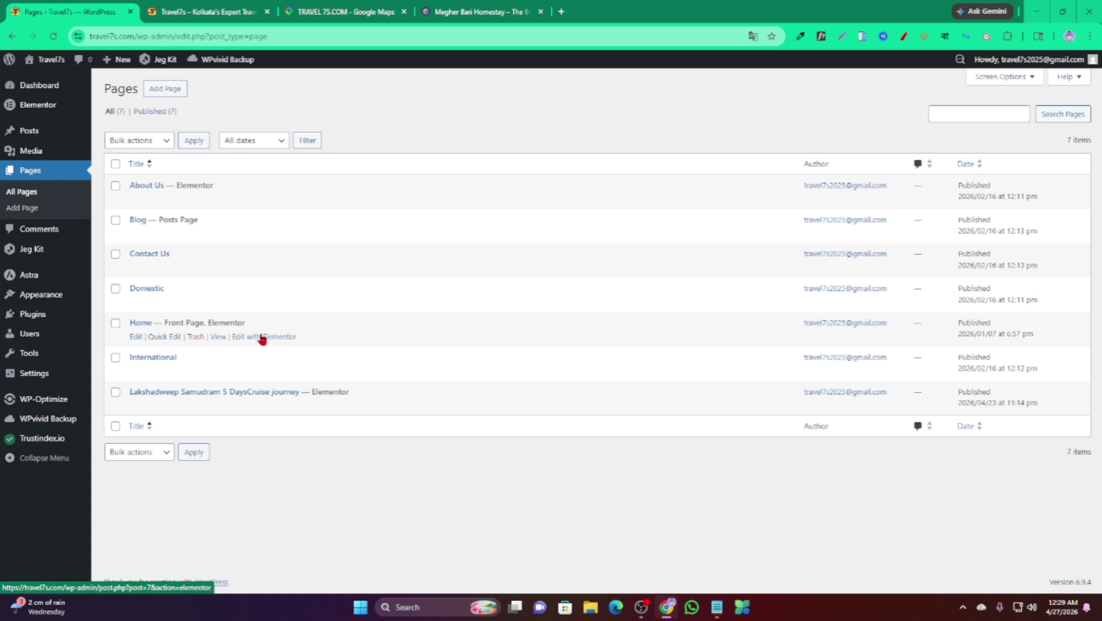
Step: Open the Home page in Elementor and add a single-column Flexbox container below the Why Choose Us section
click(136, 337)
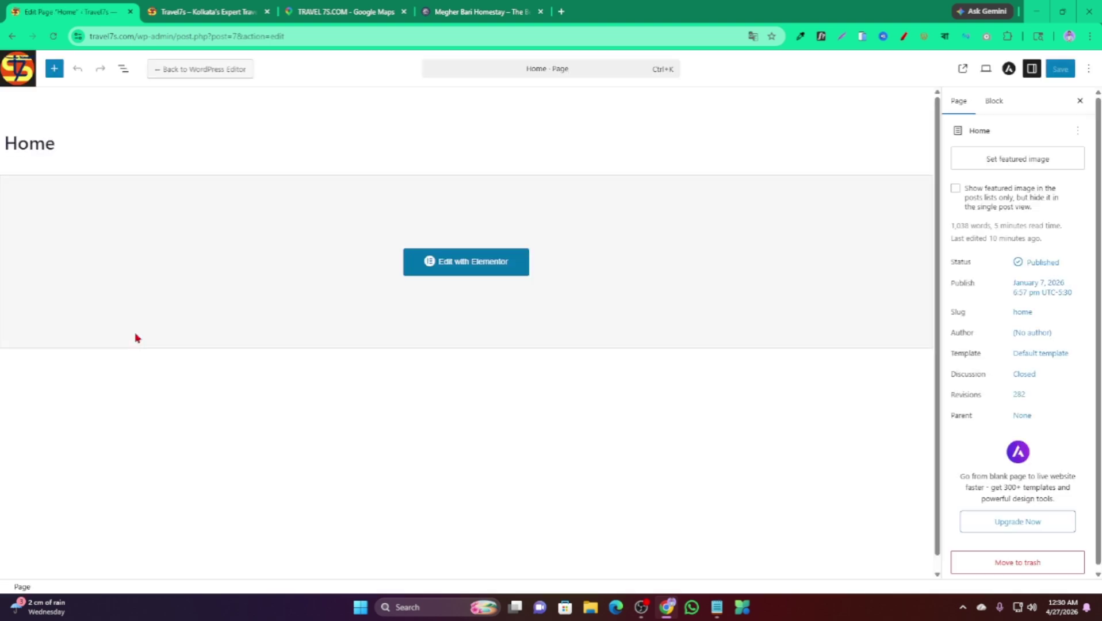
click(489, 267)
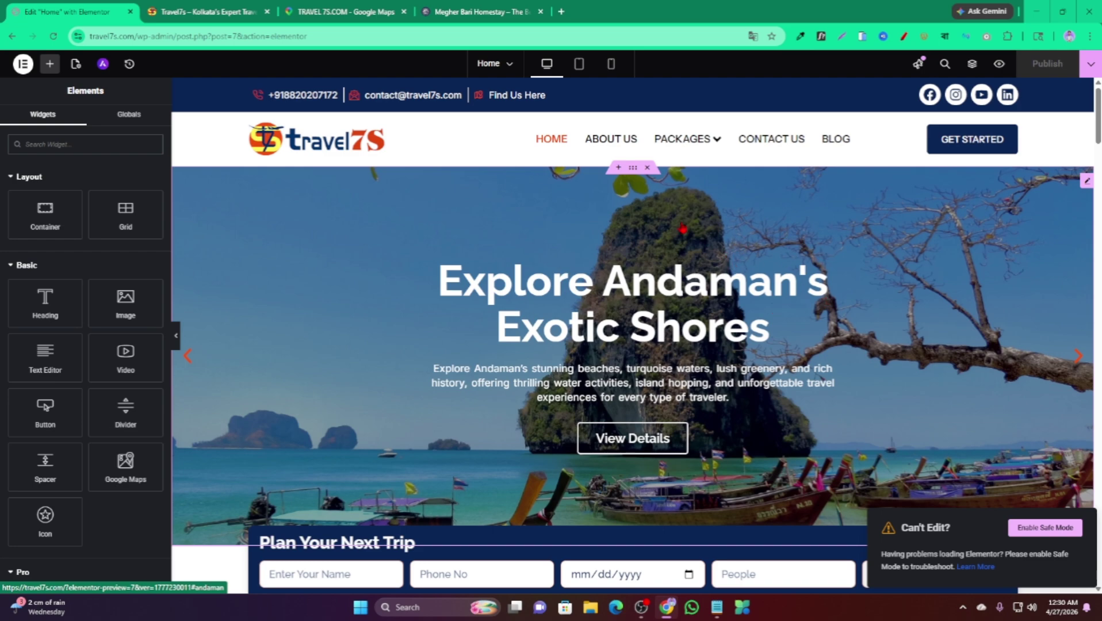
scroll(682, 229, down, 20)
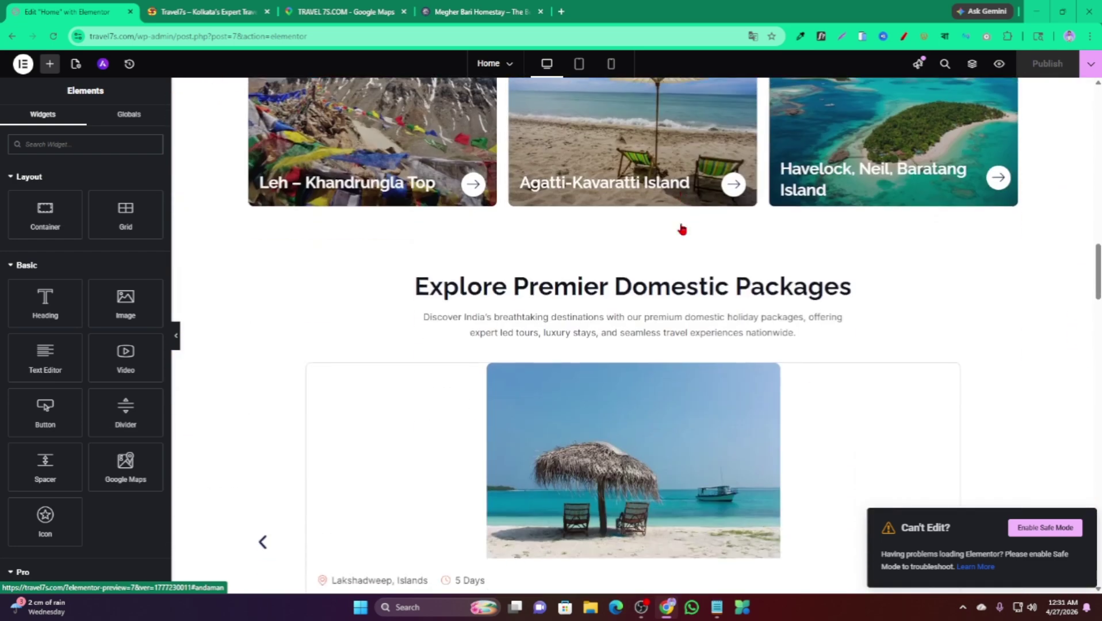
scroll(682, 229, down, 15)
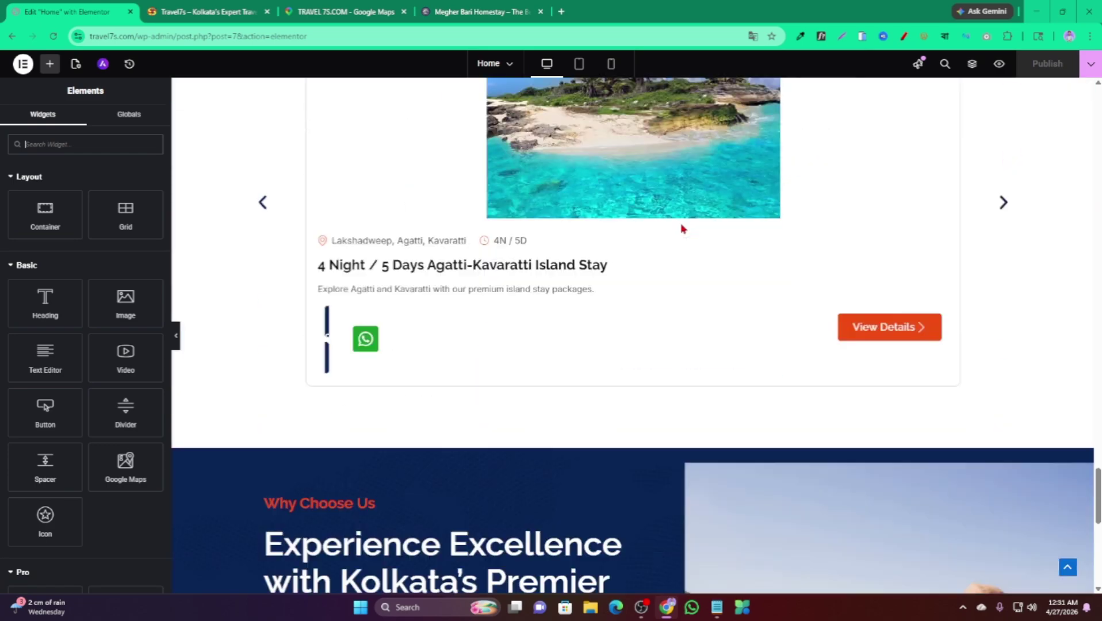
scroll(683, 229, down, 9)
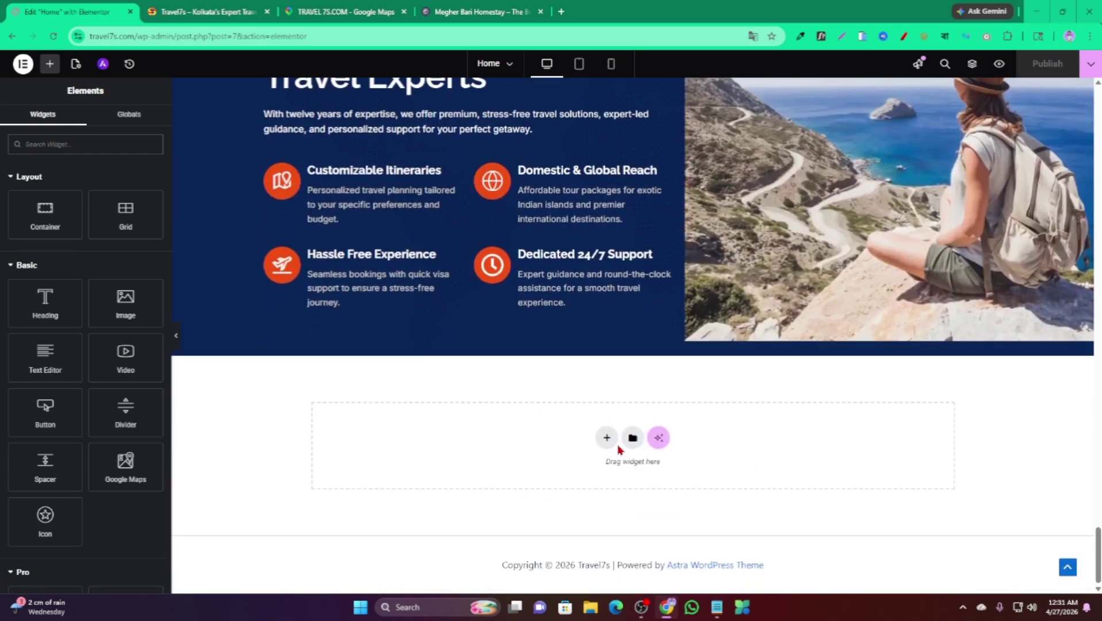
click(609, 443)
click(609, 441)
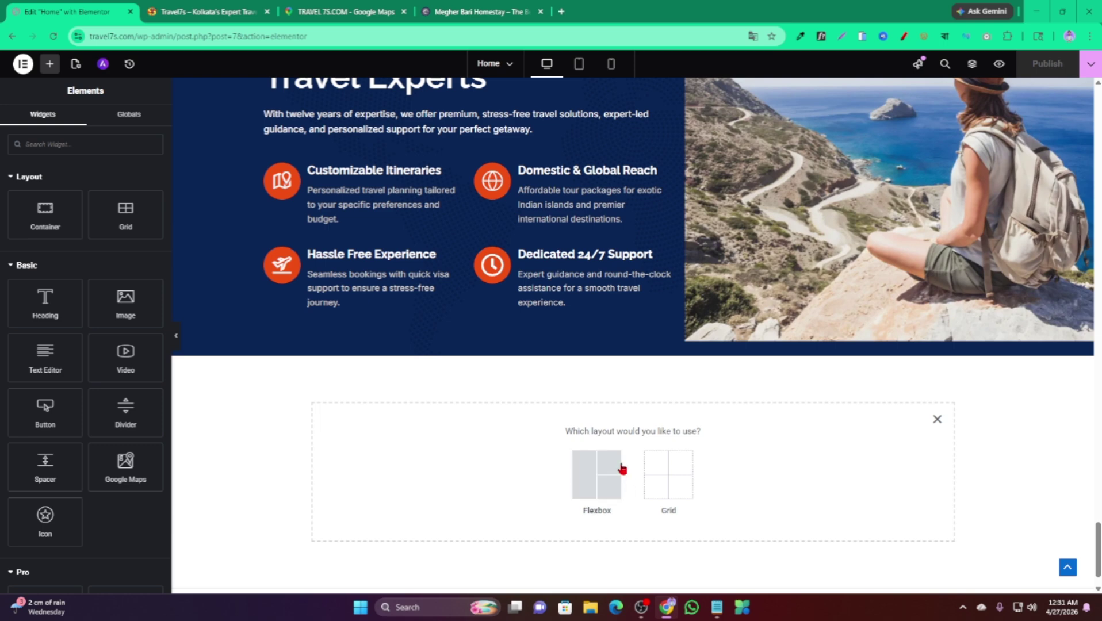
click(587, 477)
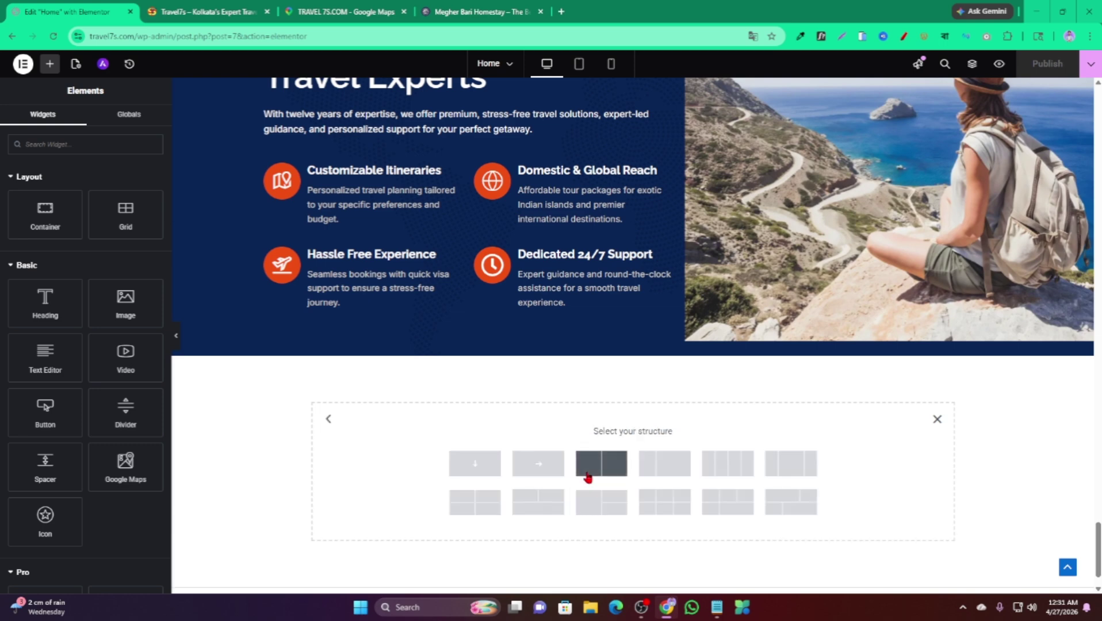
click(485, 477)
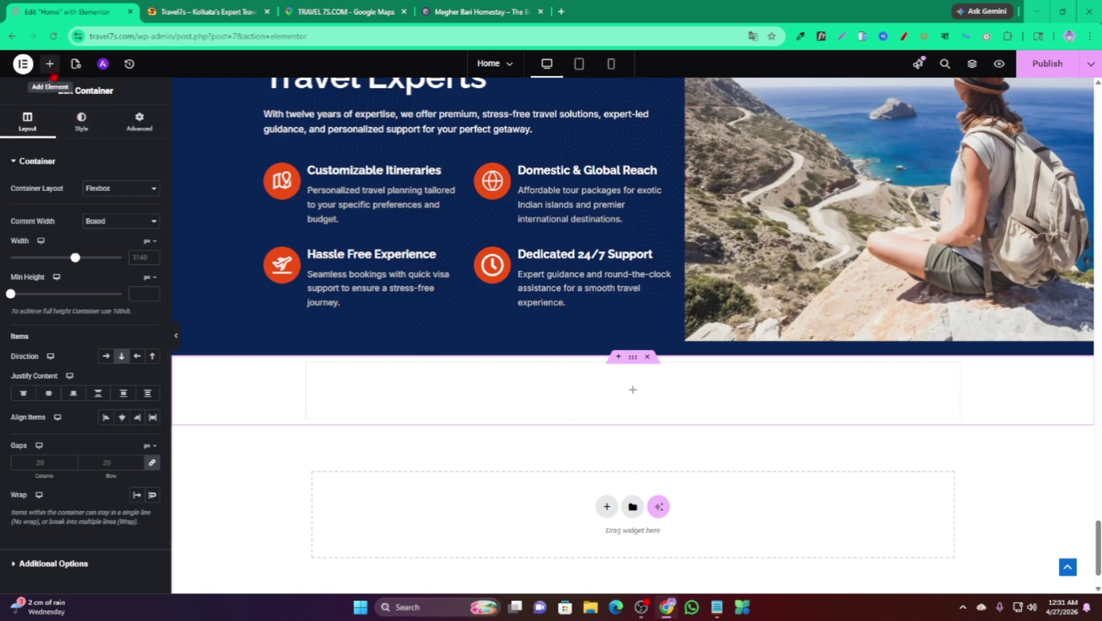
drag(53, 76, 71, 78)
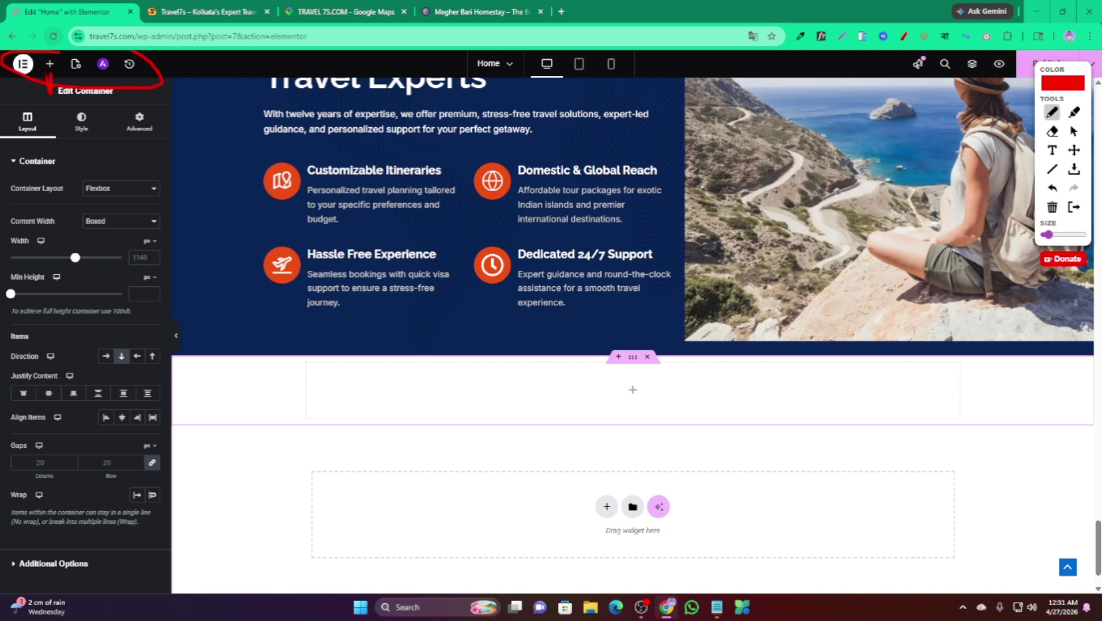
click(1074, 207)
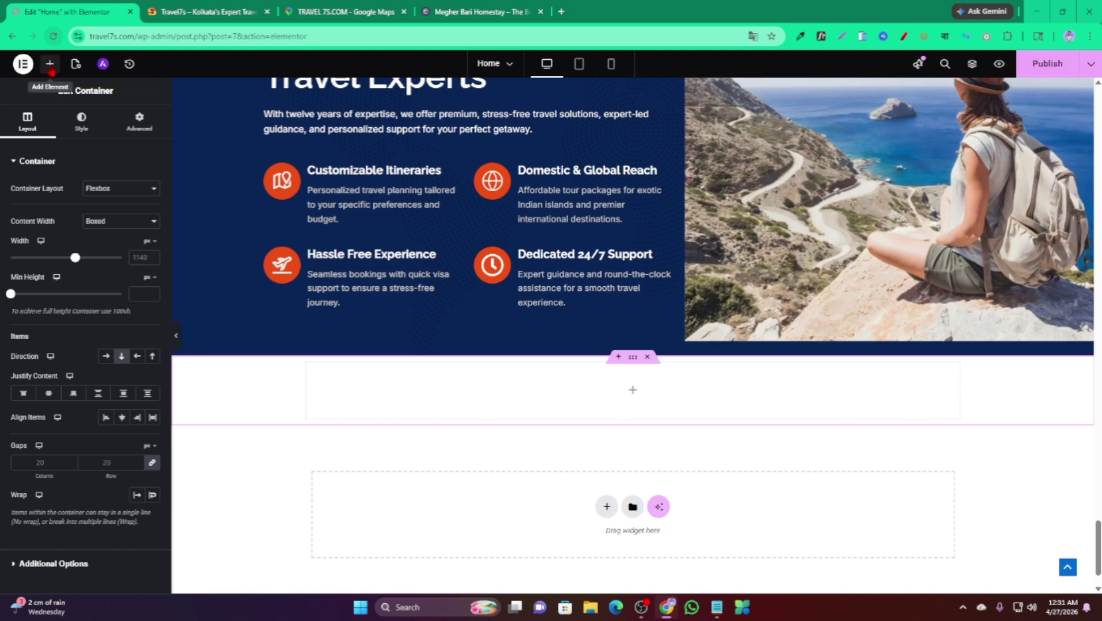
Step: Find the Shortcode widget by searching for "short" and place it in the new empty container
click(49, 66)
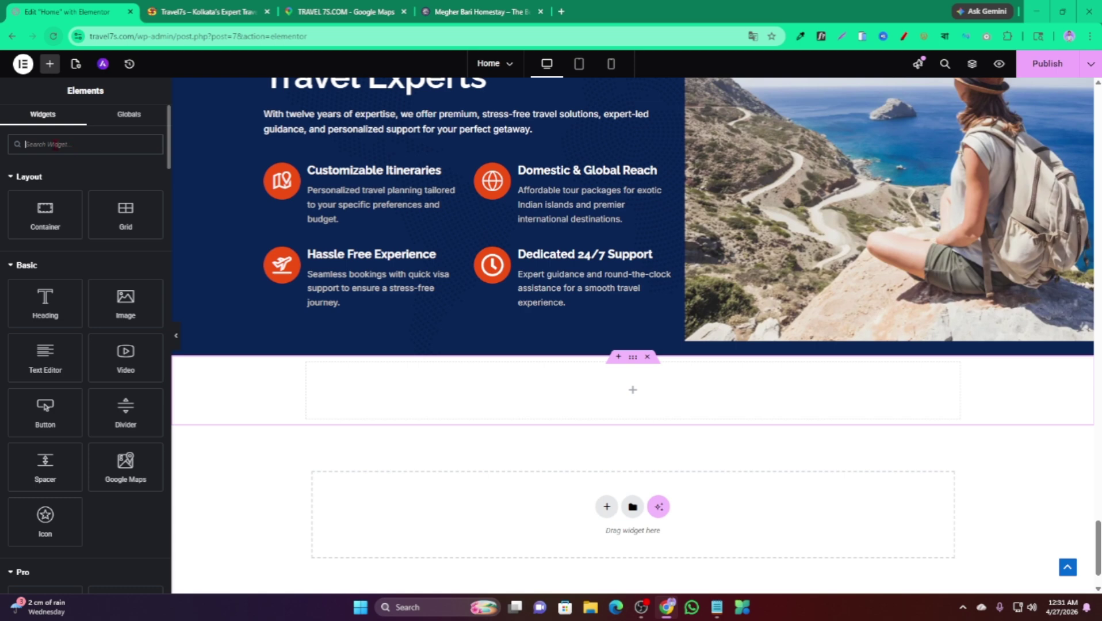
click(55, 144)
text(short)
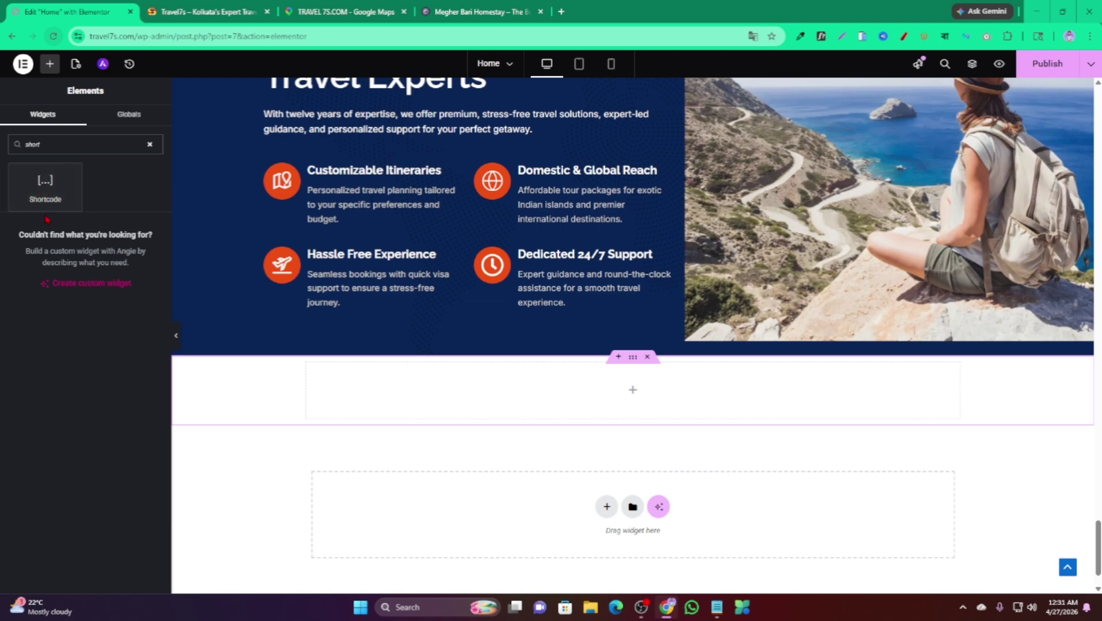
drag(45, 184, 615, 397)
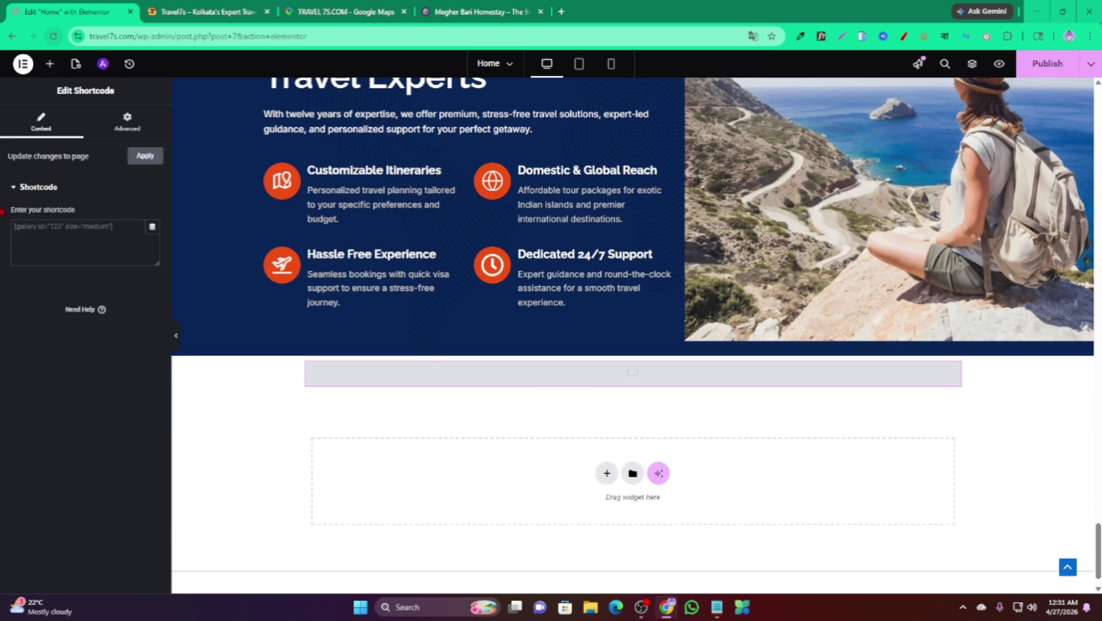
Step: Paste [trustindex no-registration=google] into the Shortcode widget and advance the reviews slider once in the page preview
click(36, 227)
right_click(42, 229)
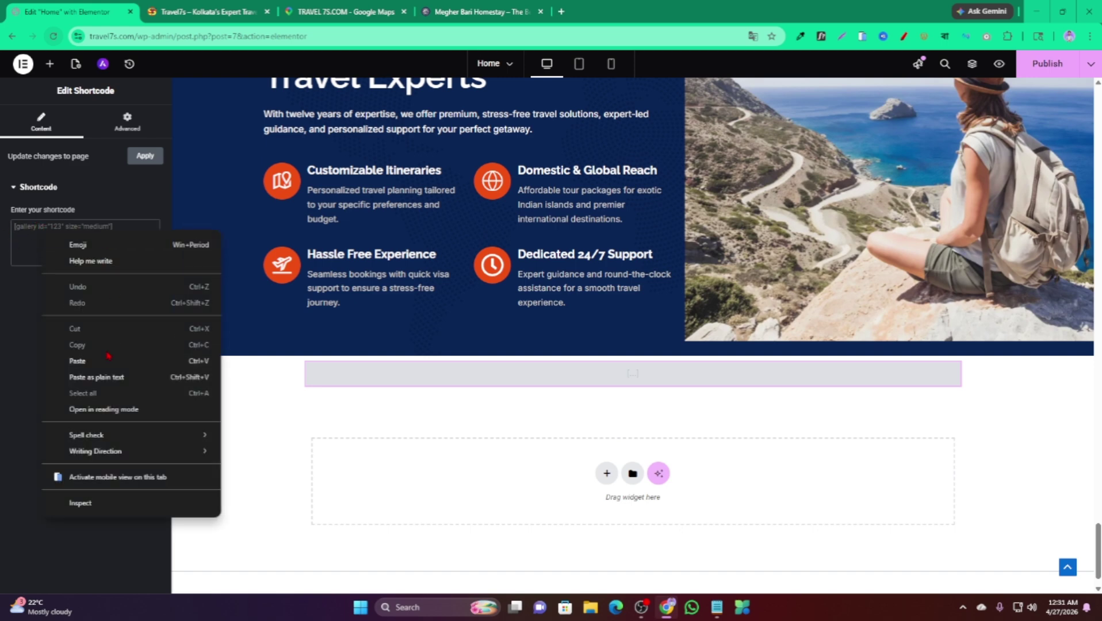
click(75, 357)
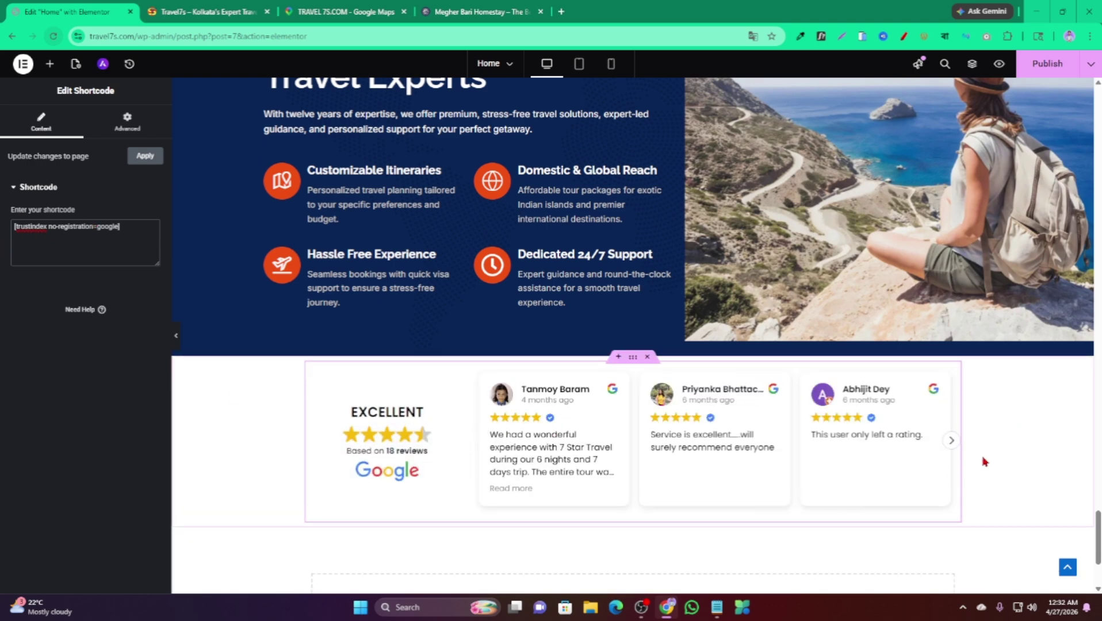
click(950, 443)
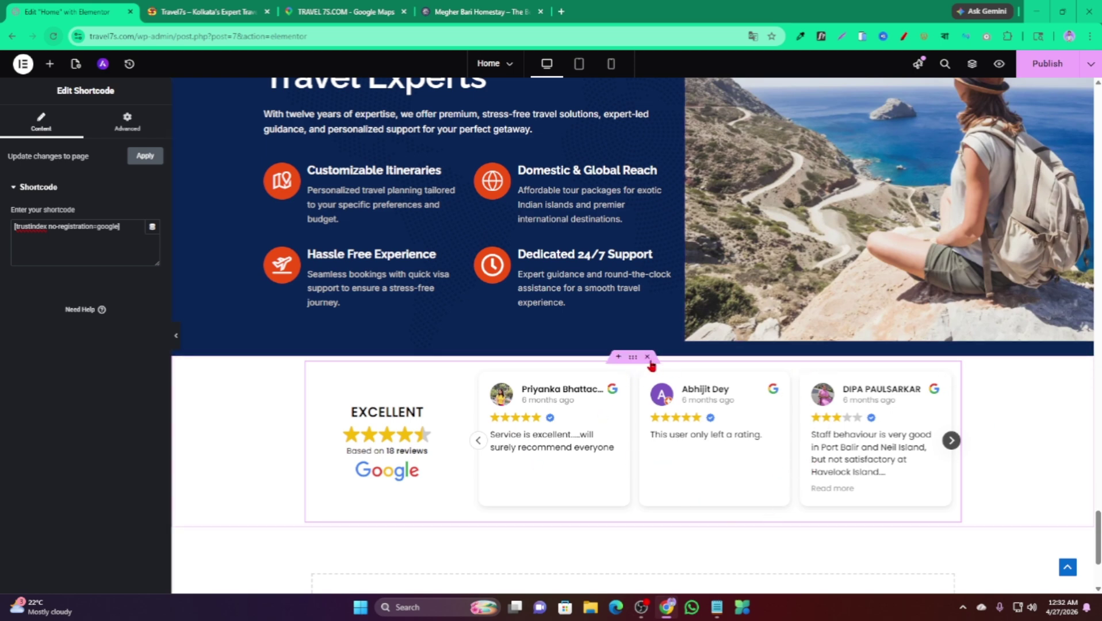
Step: Set the reviews container's padding to 80 px top and bottom and 0 on both sides, then publish the Home page
click(633, 357)
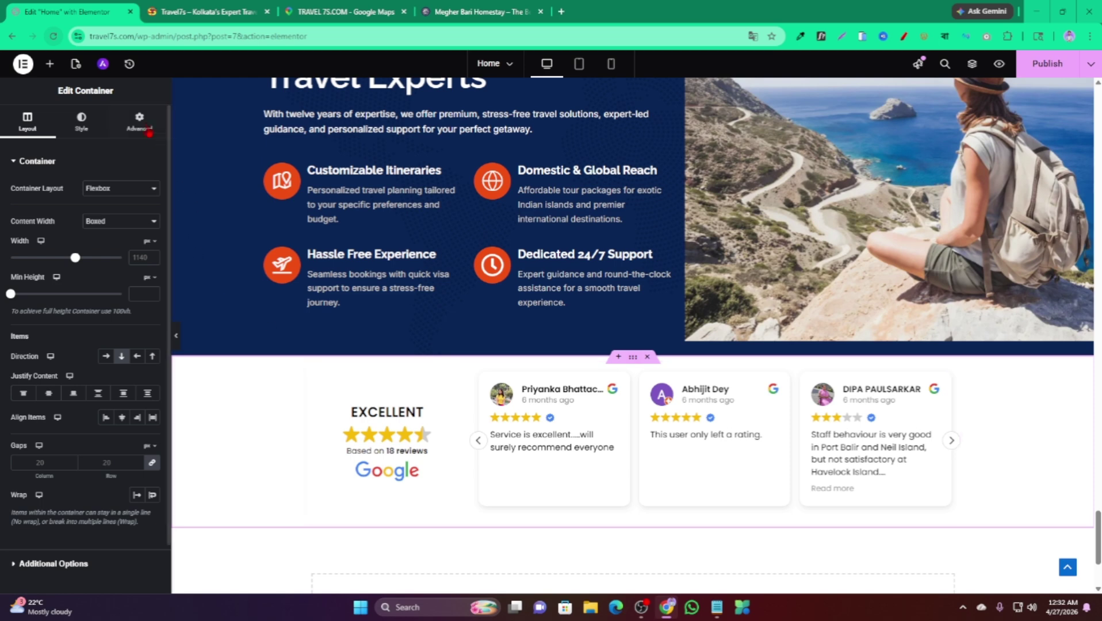
click(147, 127)
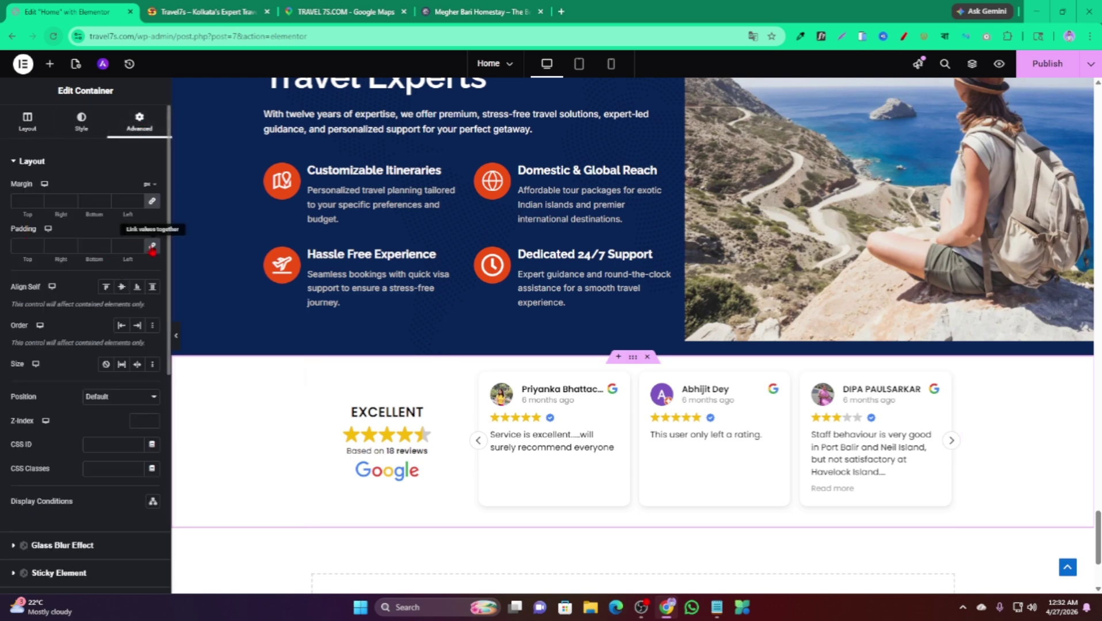
click(23, 245)
text(0)
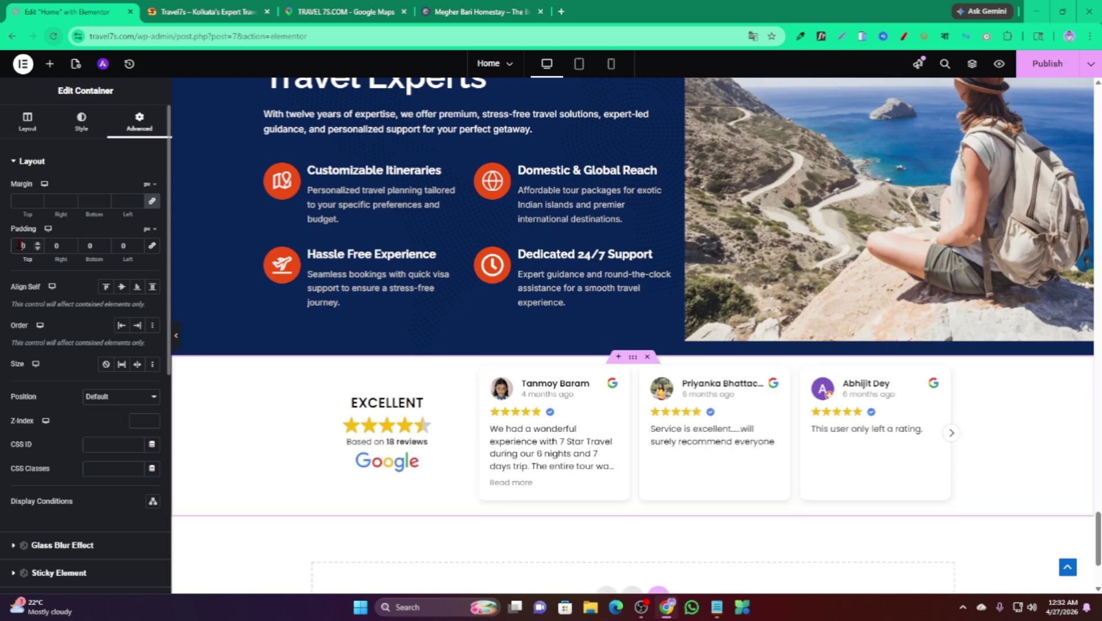
text(6)
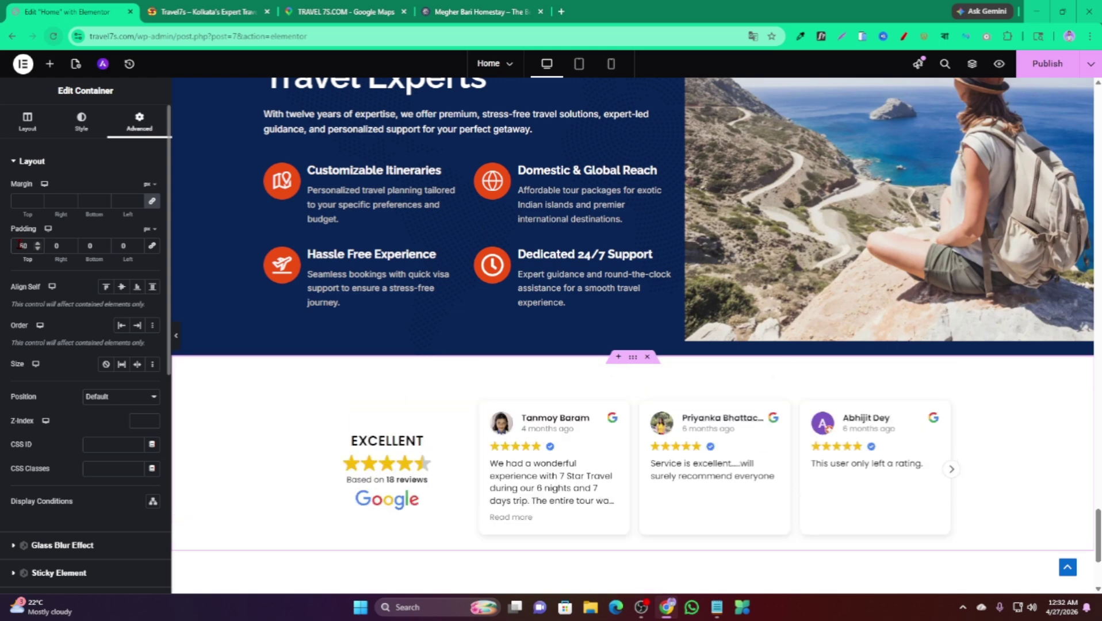
key(BackSpace)
text(8)
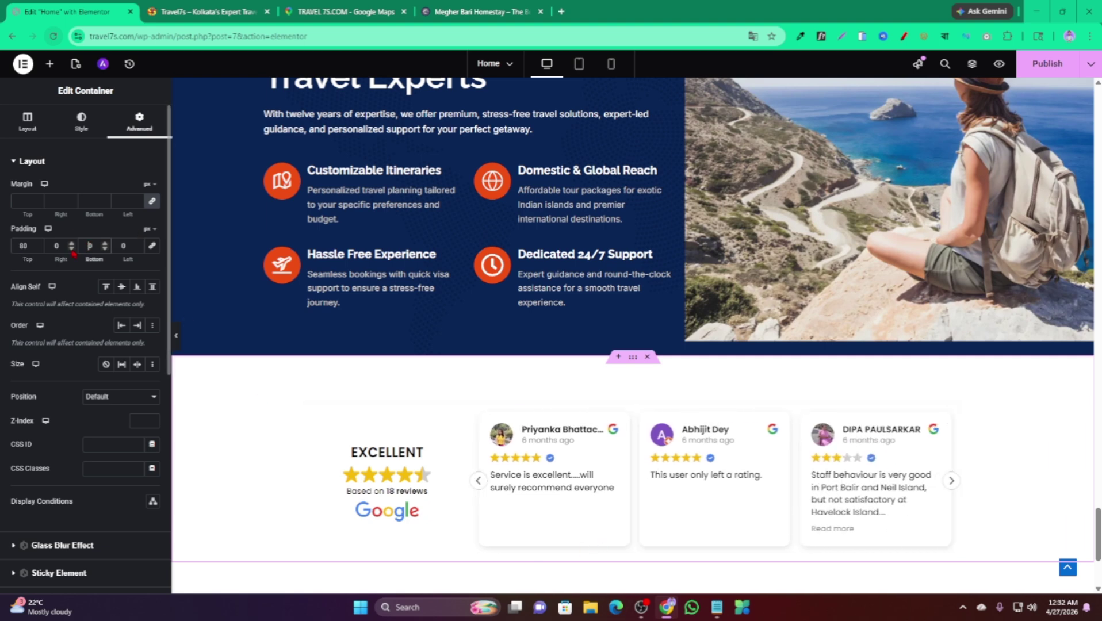
text(8)
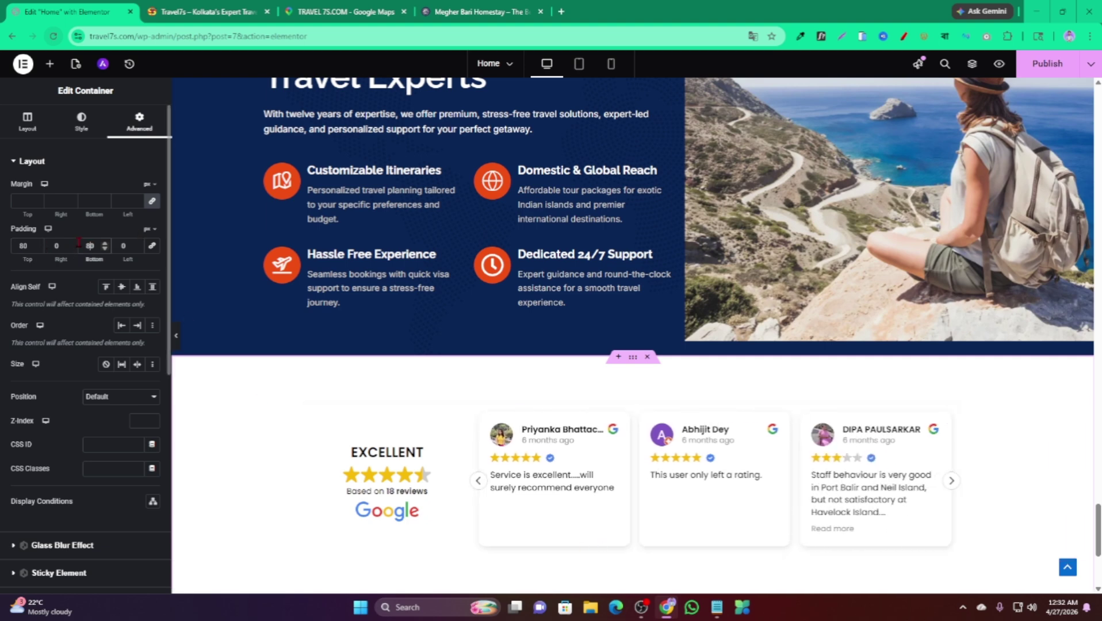
scroll(517, 415, down, 1)
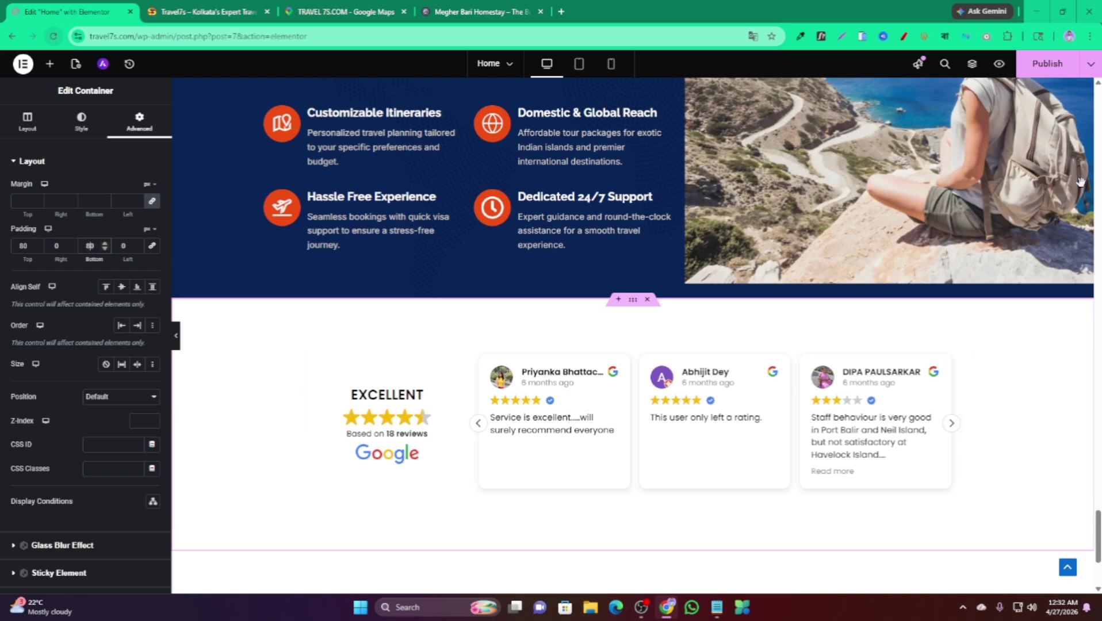
click(1057, 68)
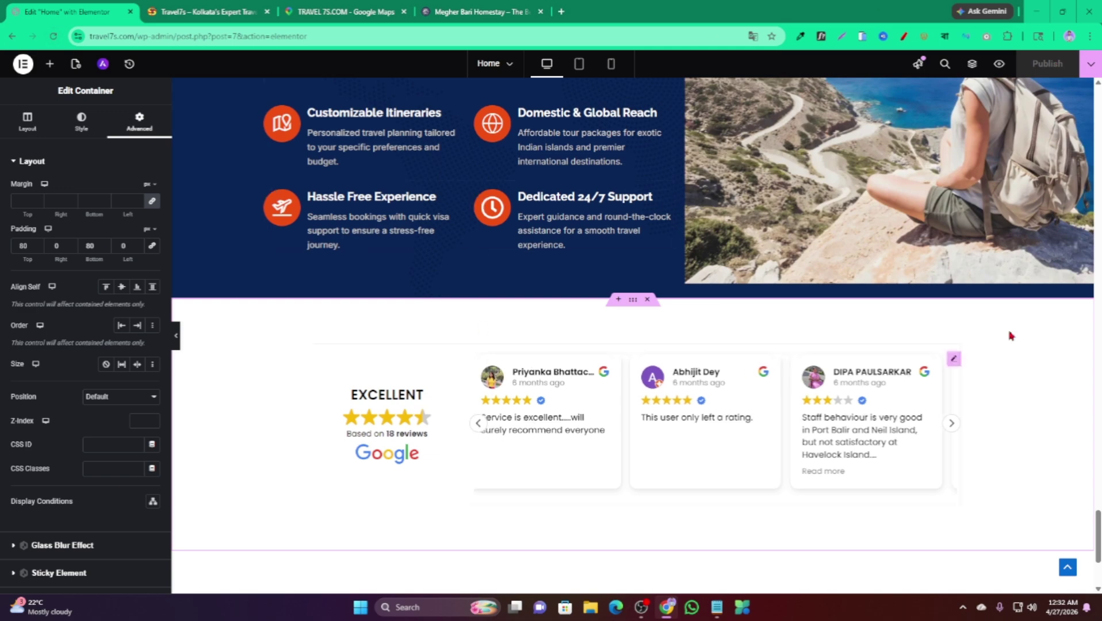
Step: Reload the live Travel7s homepage and examine the Google reviews slider above the footer, testing its forward and backward navigation
click(204, 12)
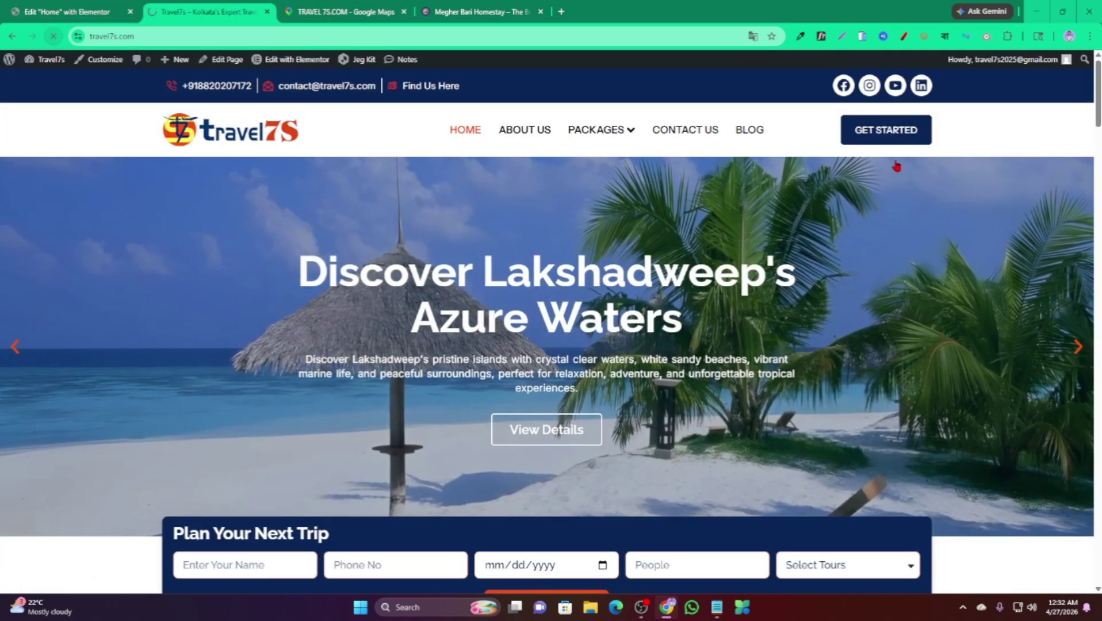
key(F5)
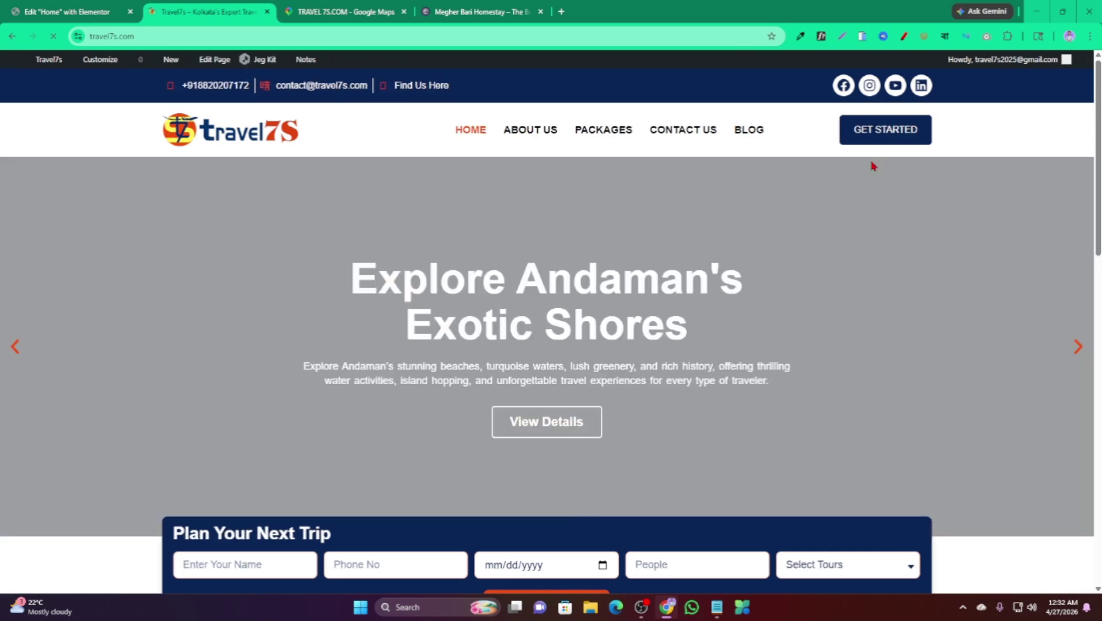
scroll(872, 167, down, 10)
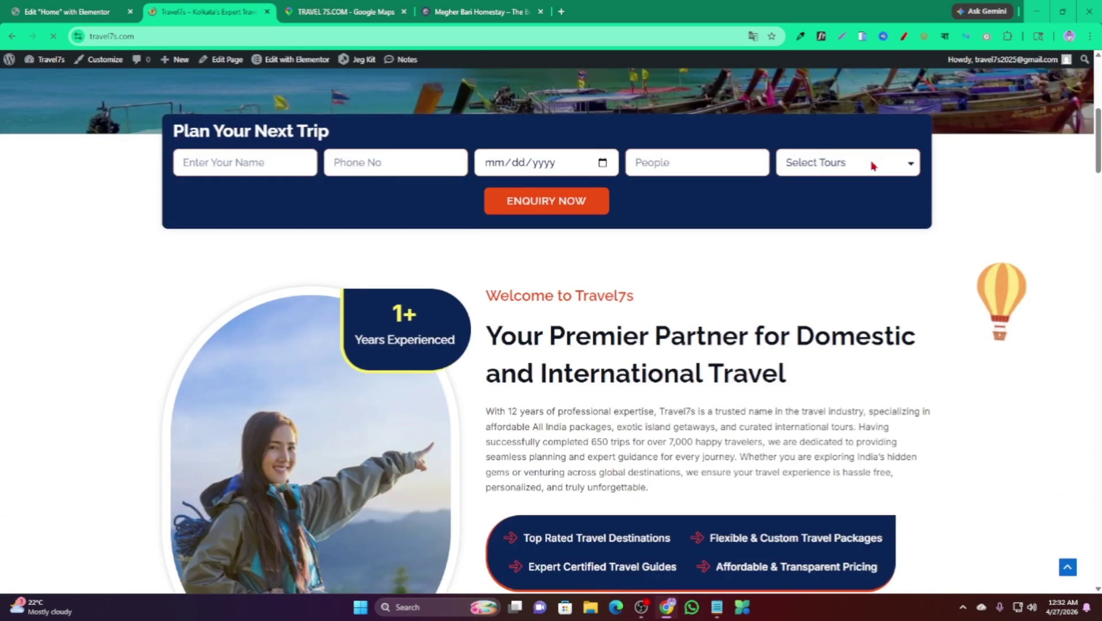
scroll(873, 167, down, 20)
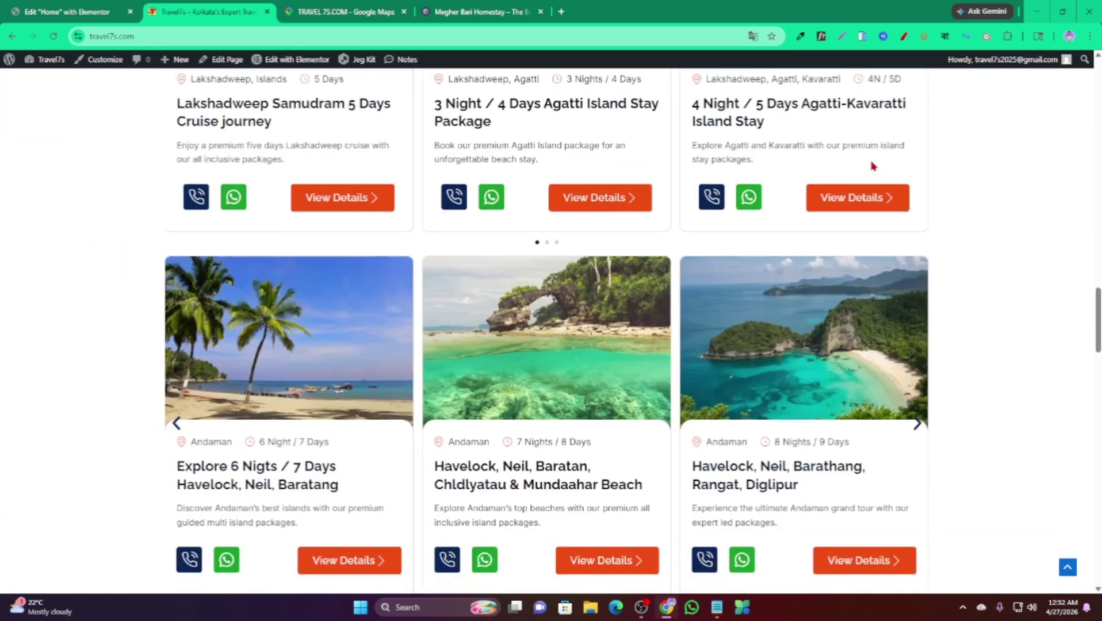
scroll(872, 166, down, 20)
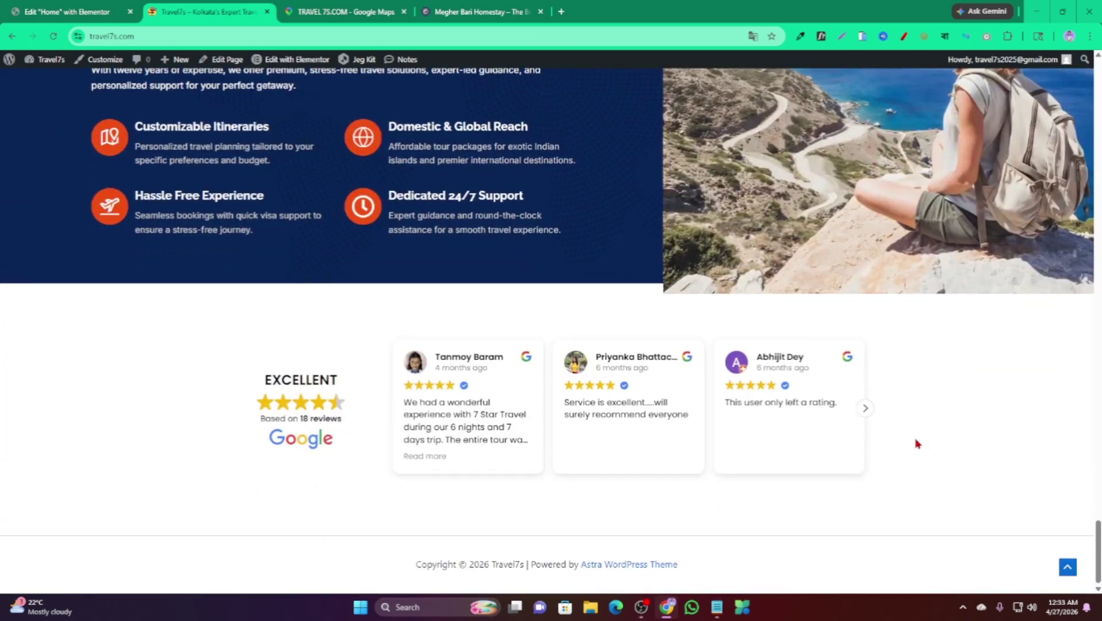
click(865, 409)
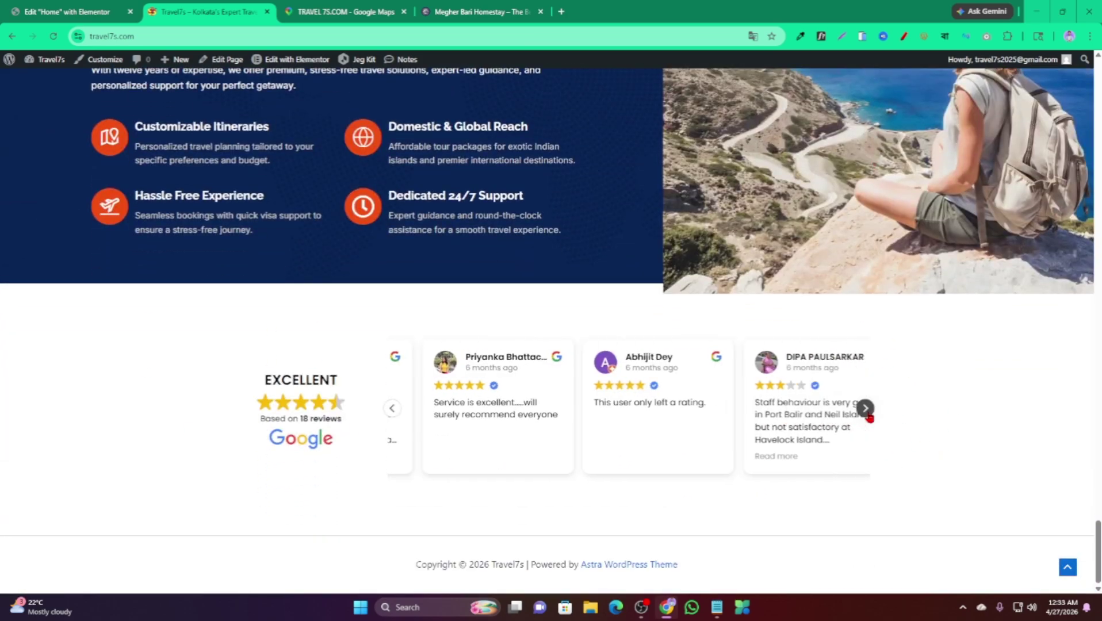
click(386, 412)
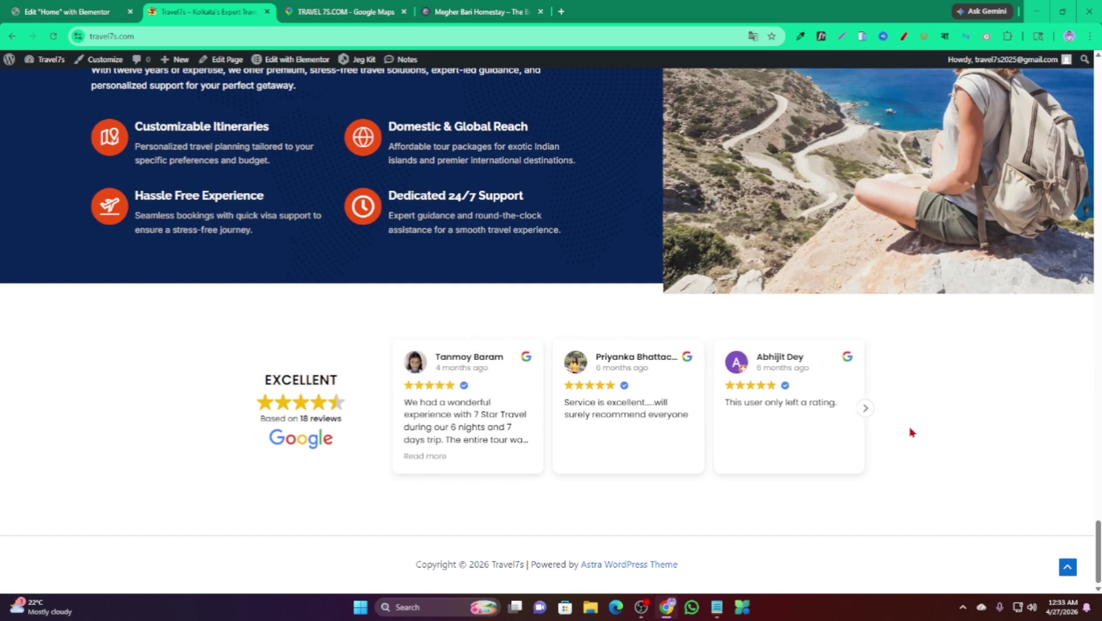
click(867, 412)
click(866, 409)
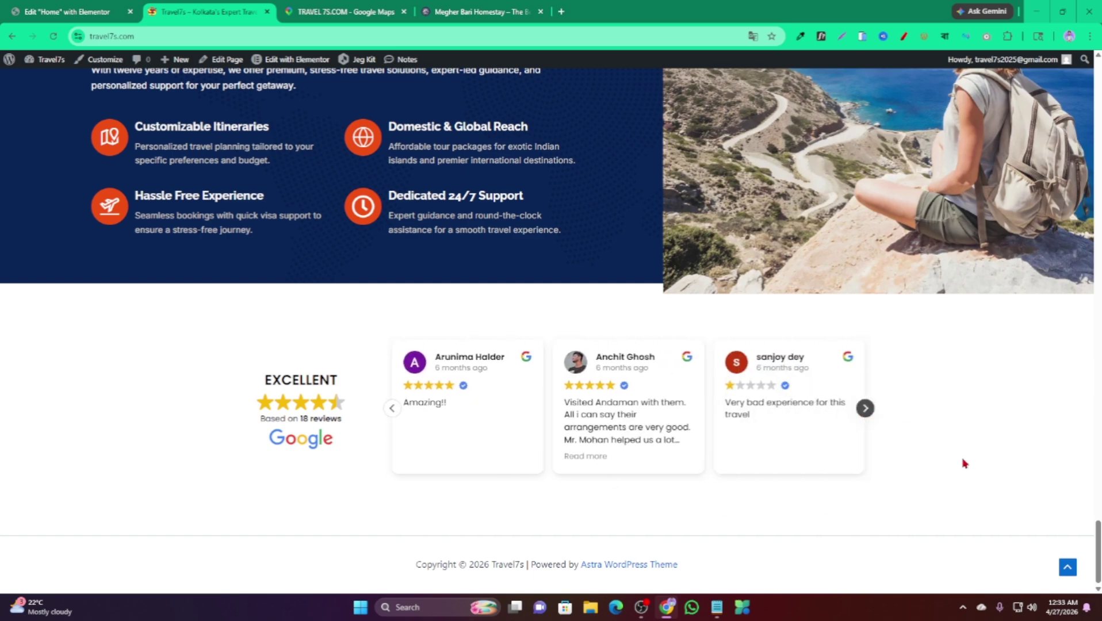
click(867, 411)
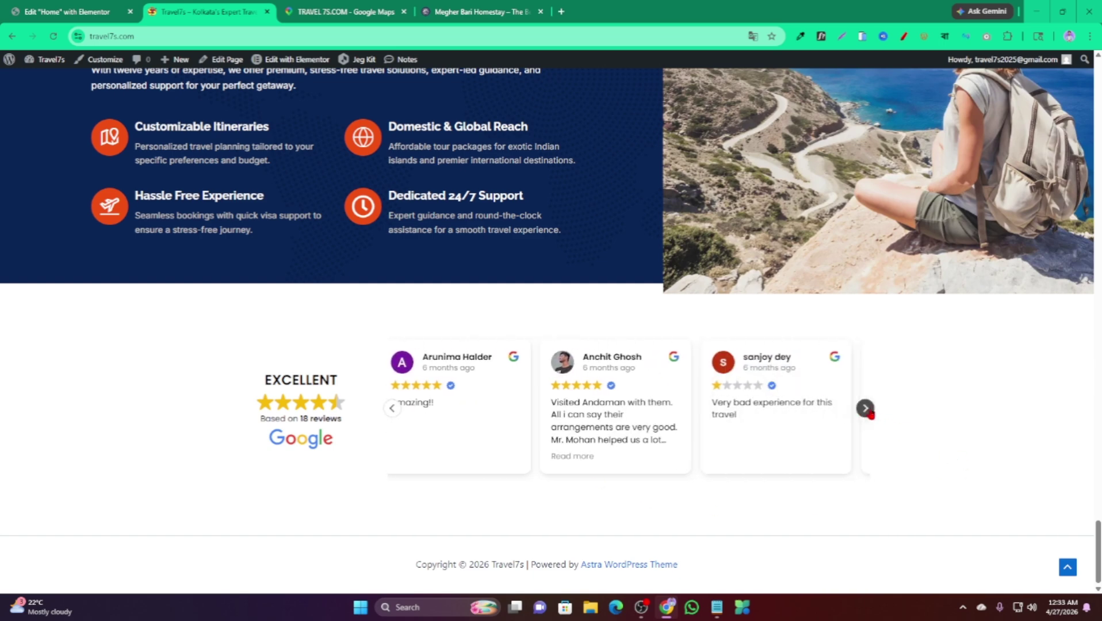